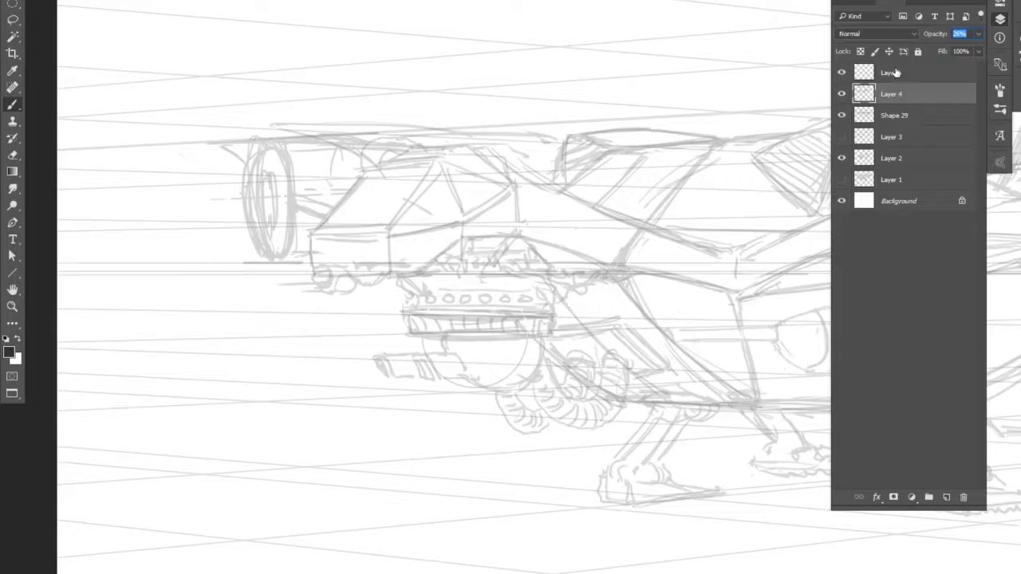
Ink the cockpit's front windshield panel and adjoining triangular side window over the rough sketch on Layer 5.
left_click_drag(361, 178, 314, 231)
mouse_move(427, 175)
left_mouse_down()
mouse_move(397, 213)
mouse_move(431, 175)
left_mouse_up()
left_click_drag(391, 225, 436, 167)
mouse_move(363, 174)
left_mouse_down()
mouse_move(427, 166)
mouse_move(459, 217)
left_mouse_up()
left_click_drag(394, 227, 460, 217)
left_click_drag(382, 226, 317, 229)
mouse_move(363, 173)
left_mouse_down()
mouse_move(323, 224)
mouse_move(457, 220)
left_mouse_up()
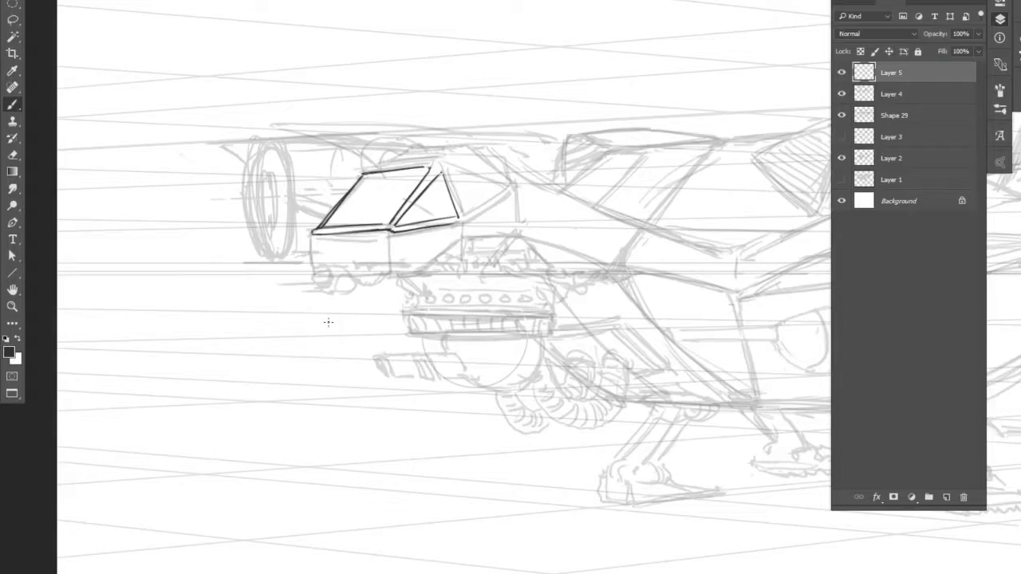
Ink the boxy nose below the windshield, with the two round sensors and thin antenna lines underneath.
left_click_drag(348, 295, 336, 277)
mouse_move(329, 276)
left_mouse_down()
mouse_move(319, 284)
mouse_move(319, 275)
left_mouse_up()
mouse_move(310, 240)
left_mouse_down()
mouse_move(311, 255)
mouse_move(365, 235)
mouse_move(390, 265)
left_mouse_up()
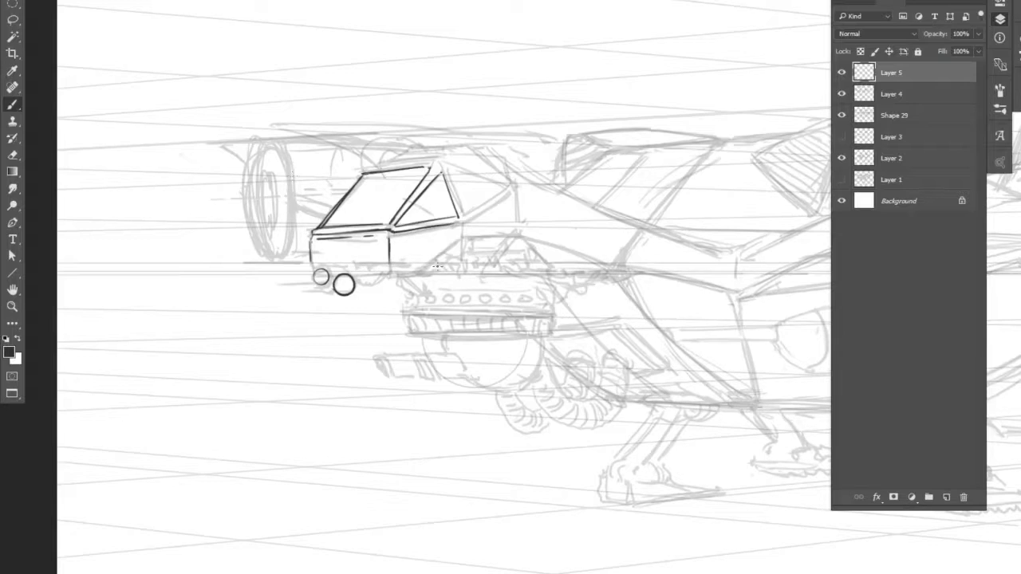
mouse_move(461, 236)
left_mouse_down()
mouse_move(423, 271)
mouse_move(392, 275)
left_mouse_up()
left_click_drag(320, 282, 295, 283)
left_click_drag(322, 287, 309, 291)
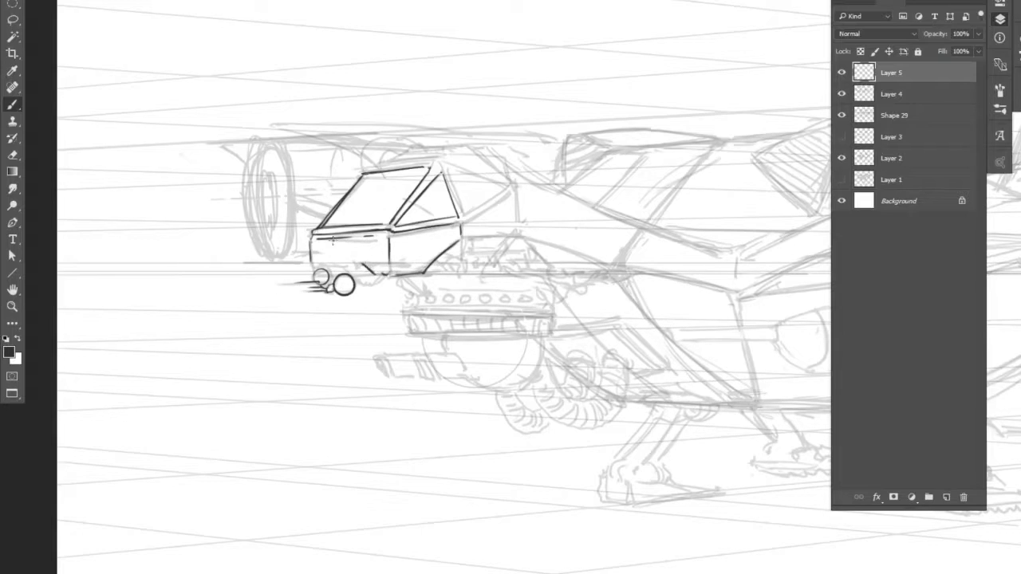
Add small mechanical details beneath the nose and ink the rear triangular cockpit window.
mouse_move(375, 272)
left_mouse_down()
mouse_move(315, 272)
mouse_move(384, 276)
mouse_move(426, 263)
left_mouse_up()
left_click_drag(361, 280, 371, 282)
mouse_move(377, 281)
left_mouse_down()
mouse_move(385, 276)
mouse_move(334, 276)
mouse_move(330, 265)
left_mouse_up()
mouse_move(325, 265)
left_mouse_down()
mouse_move(340, 267)
mouse_move(334, 285)
mouse_move(367, 274)
left_mouse_up()
mouse_move(443, 168)
left_mouse_down()
mouse_move(465, 211)
mouse_move(507, 193)
left_mouse_up()
left_click_drag(465, 218, 507, 194)
left_click_drag(448, 169, 508, 190)
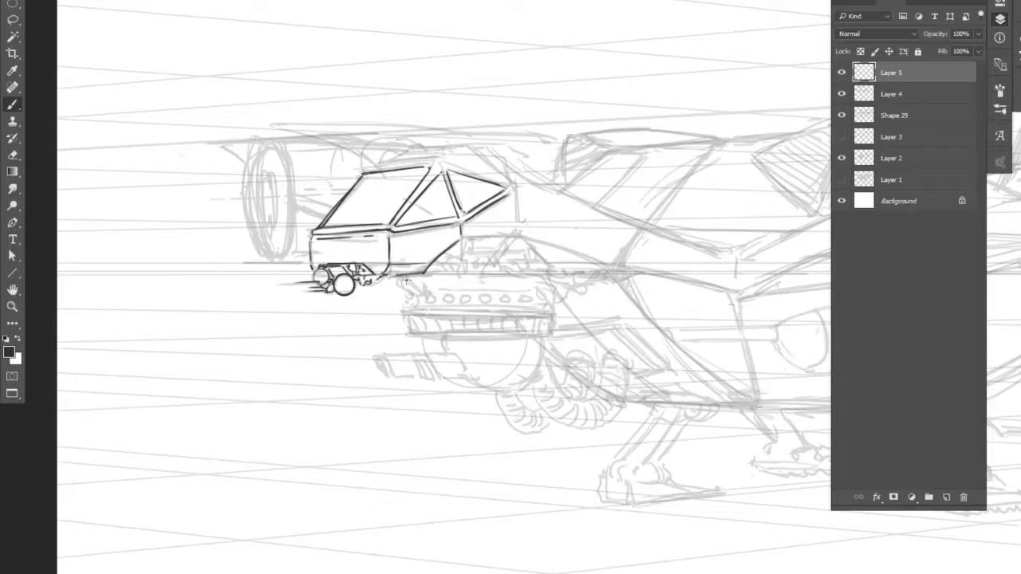
Ink the rounded lower dome of the turret under the nose.
key("ctrl+minus")
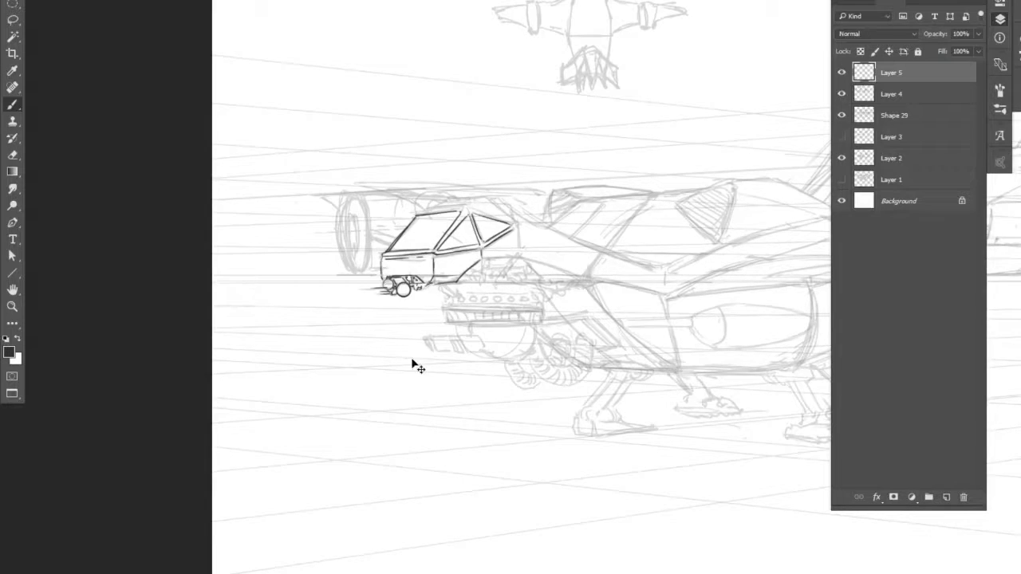
key("ctrl+minus")
mouse_move(524, 320)
left_mouse_down()
mouse_move(512, 341)
mouse_move(479, 343)
mouse_move(471, 327)
left_mouse_up()
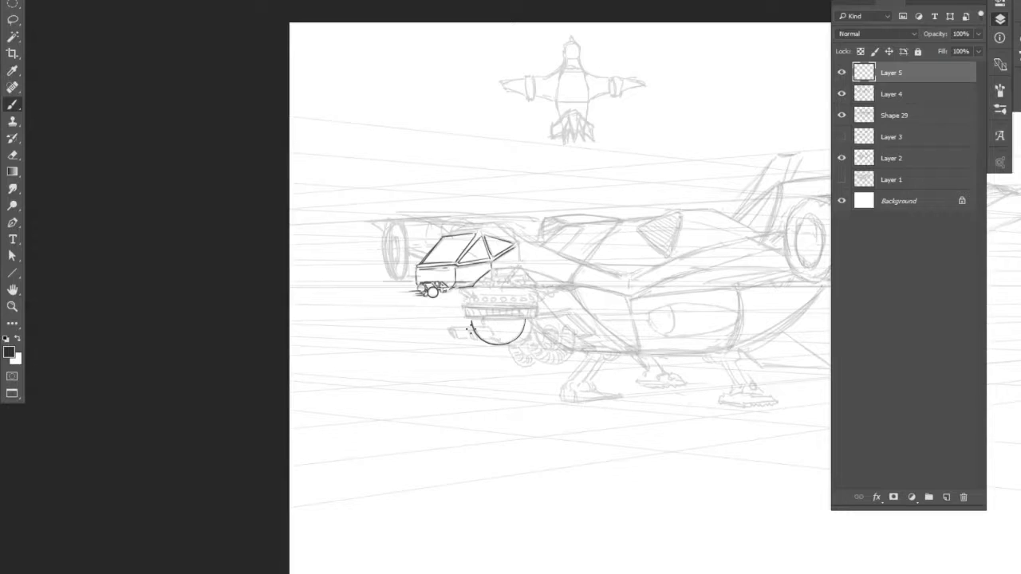
Ink the curved horizontal bands and side edges of the ring around the turret's top.
key("ctrl+plus")
key("ctrl+plus")
left_click_drag(415, 343, 557, 342)
left_click_drag(421, 325, 552, 325)
left_click_drag(423, 303, 543, 305)
left_click_drag(424, 303, 552, 303)
key("ctrl+alt+z")
key("ctrl+alt+z")
mouse_move(416, 303)
left_mouse_down()
mouse_move(551, 303)
mouse_move(421, 304)
mouse_move(416, 344)
left_mouse_up()
left_click_drag(557, 323, 554, 343)
Ink the turret's gun barrels and darken the groove between the ring bands.
left_click_drag(469, 366, 476, 383)
mouse_move(414, 369)
left_mouse_down()
mouse_move(419, 386)
mouse_move(475, 384)
mouse_move(470, 365)
mouse_move(444, 383)
mouse_move(423, 366)
mouse_move(431, 392)
mouse_move(420, 389)
mouse_move(440, 375)
mouse_move(387, 365)
mouse_move(394, 386)
mouse_move(427, 391)
mouse_move(405, 389)
left_mouse_up()
mouse_move(484, 322)
left_mouse_down()
mouse_move(414, 325)
mouse_move(546, 322)
left_mouse_up()
left_click_drag(425, 320, 413, 319)
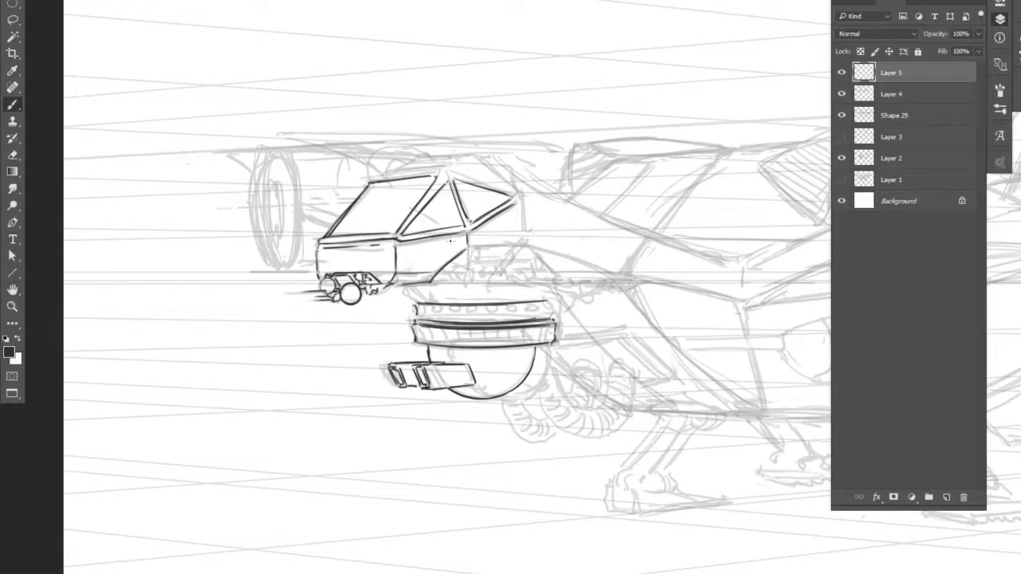
Ink the cockpit roof edges and the curved hull line running back above the turret.
mouse_move(372, 180)
left_mouse_down()
mouse_move(440, 167)
mouse_move(514, 196)
left_mouse_up()
mouse_move(386, 173)
left_mouse_down()
mouse_move(453, 154)
mouse_move(519, 192)
left_mouse_up()
mouse_move(468, 249)
left_mouse_down()
mouse_move(524, 244)
mouse_move(615, 278)
left_mouse_up()
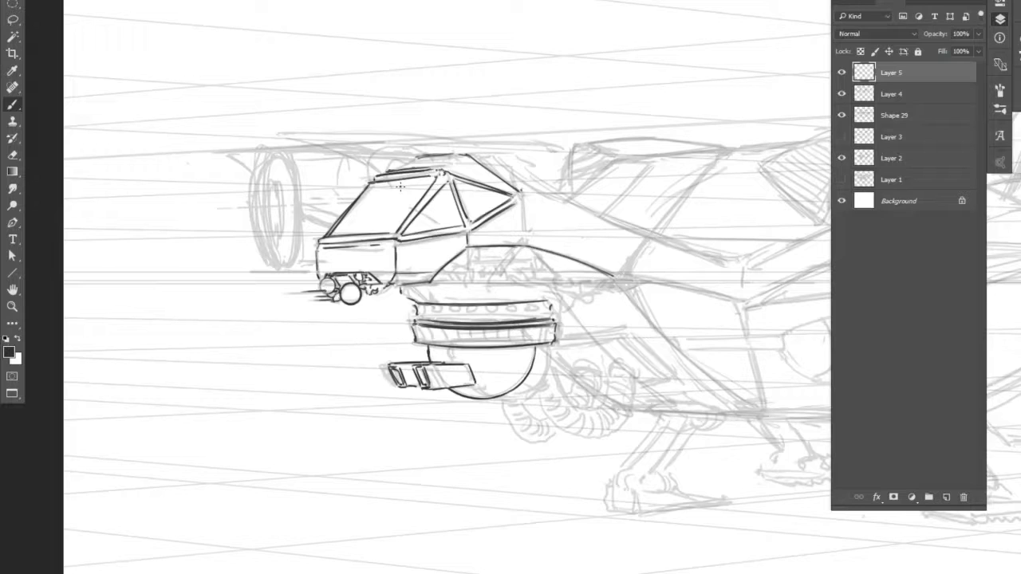
Ink the far engine's outer intake ellipse and its smaller inner ellipse.
key("z")
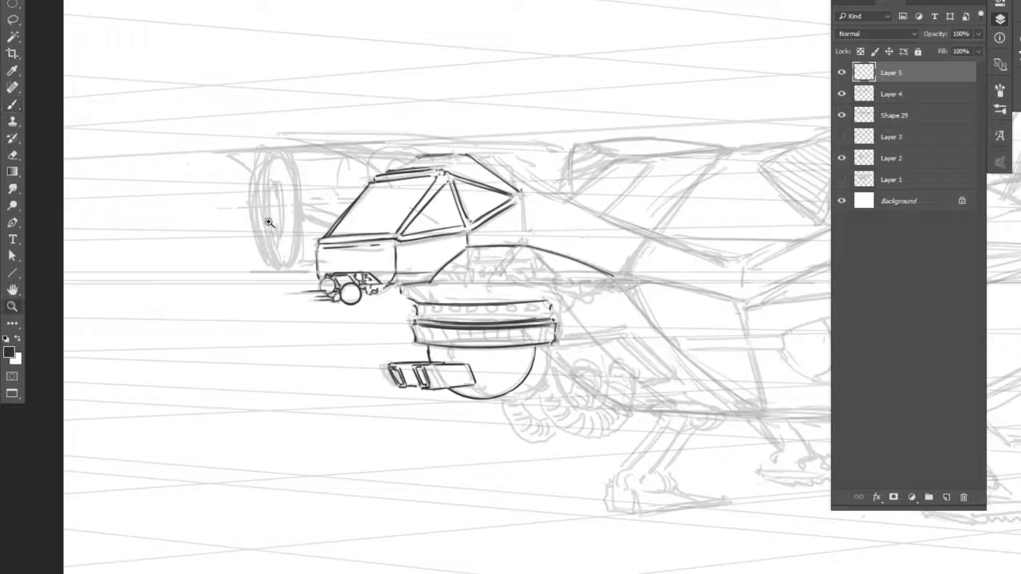
left_click_drag(268, 221, 212, 166)
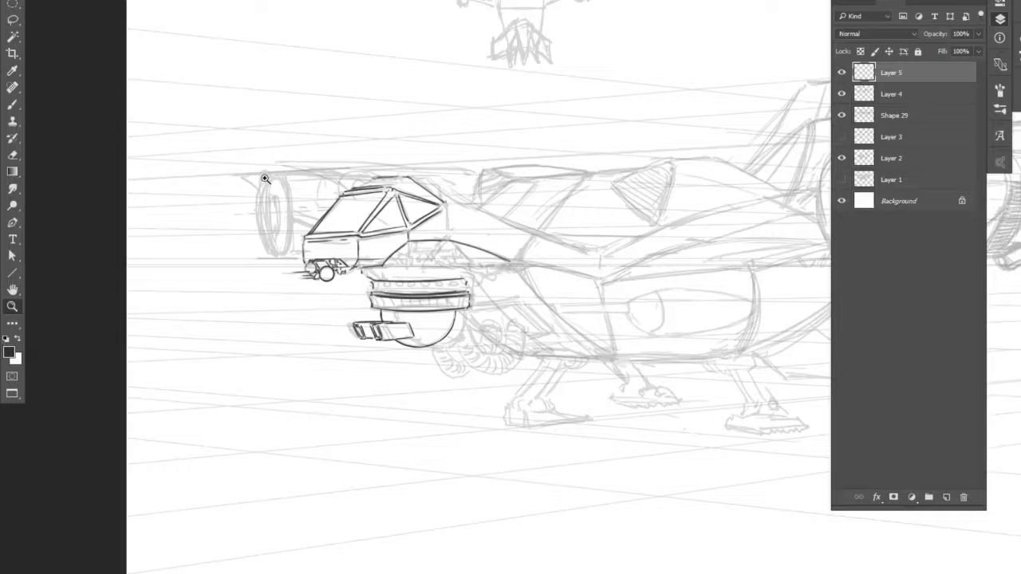
key("b")
mouse_move(280, 249)
left_mouse_down()
mouse_move(271, 257)
mouse_move(276, 174)
mouse_move(261, 255)
mouse_move(258, 208)
mouse_move(297, 239)
left_mouse_up()
key("z")
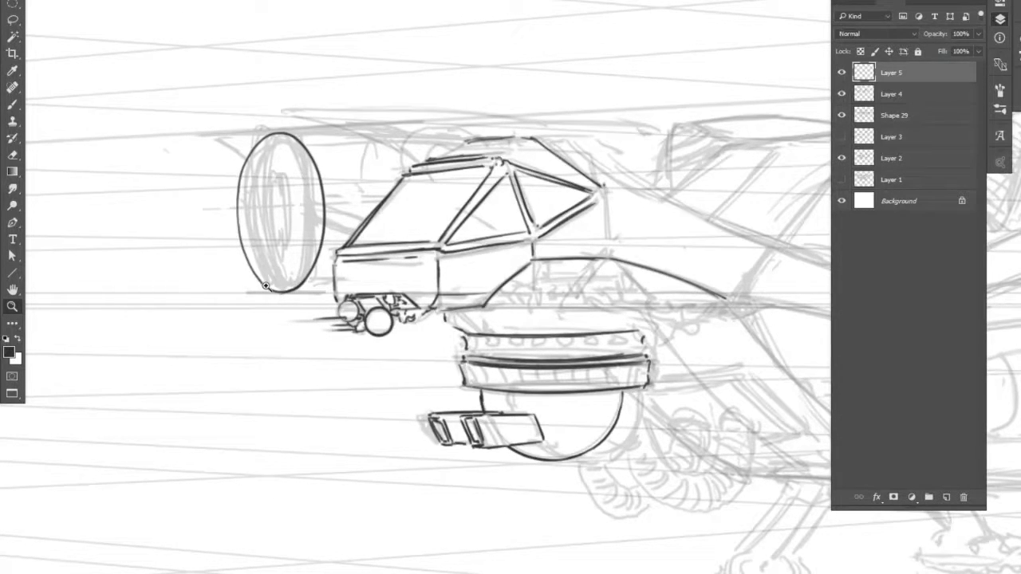
key("b")
mouse_move(264, 181)
left_mouse_down()
mouse_move(247, 217)
mouse_move(267, 180)
left_mouse_up()
Ink the far wing's upper edge and pointed tip, and the strut joining the engine to the cockpit.
key("ctrl+minus")
key("ctrl+minus")
key("ctrl+minus")
left_click_drag(560, 404, 386, 387)
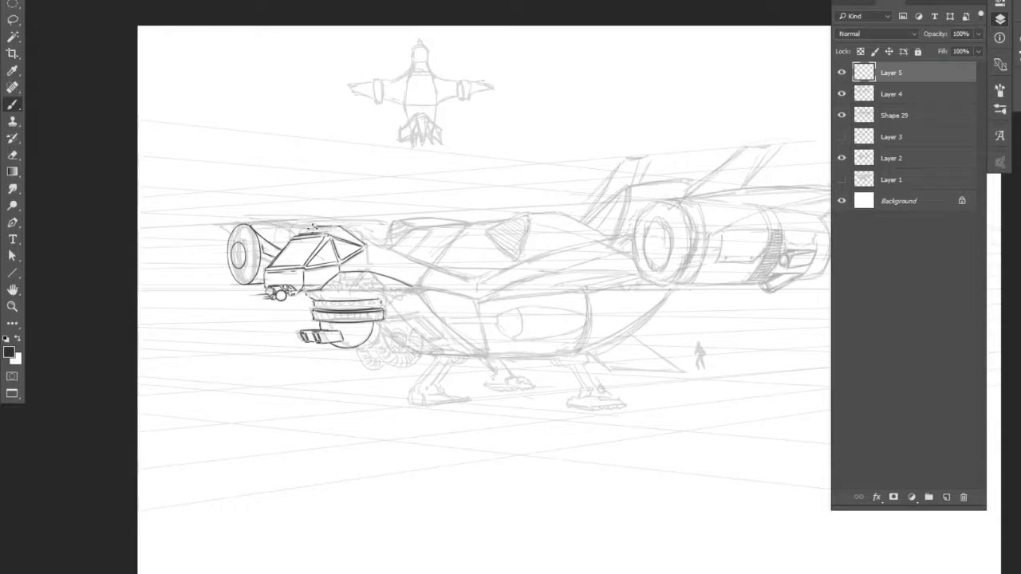
mouse_move(309, 230)
left_mouse_down()
mouse_move(246, 225)
mouse_move(307, 226)
mouse_move(262, 282)
mouse_move(257, 253)
left_mouse_up()
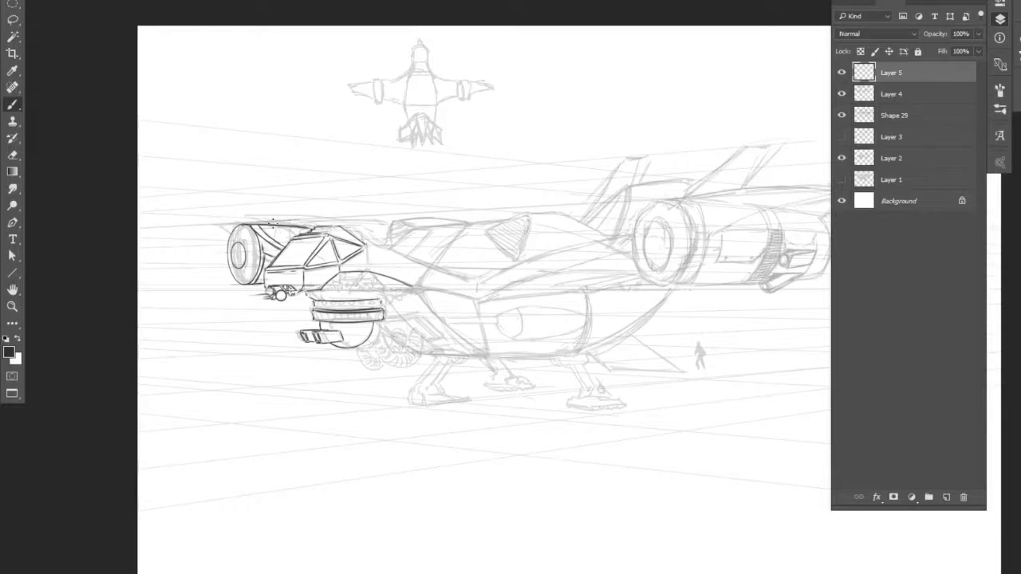
mouse_move(217, 226)
left_mouse_down()
mouse_move(251, 224)
mouse_move(221, 229)
left_mouse_up()
Adjust the opacity of the rough sketch on Layer 2, then make Layer 5 active again.
left_click(891, 158)
mouse_move(935, 37)
left_mouse_down()
mouse_move(926, 35)
mouse_move(947, 40)
left_mouse_up()
left_click(905, 116)
left_click(906, 96)
left_click(891, 73)
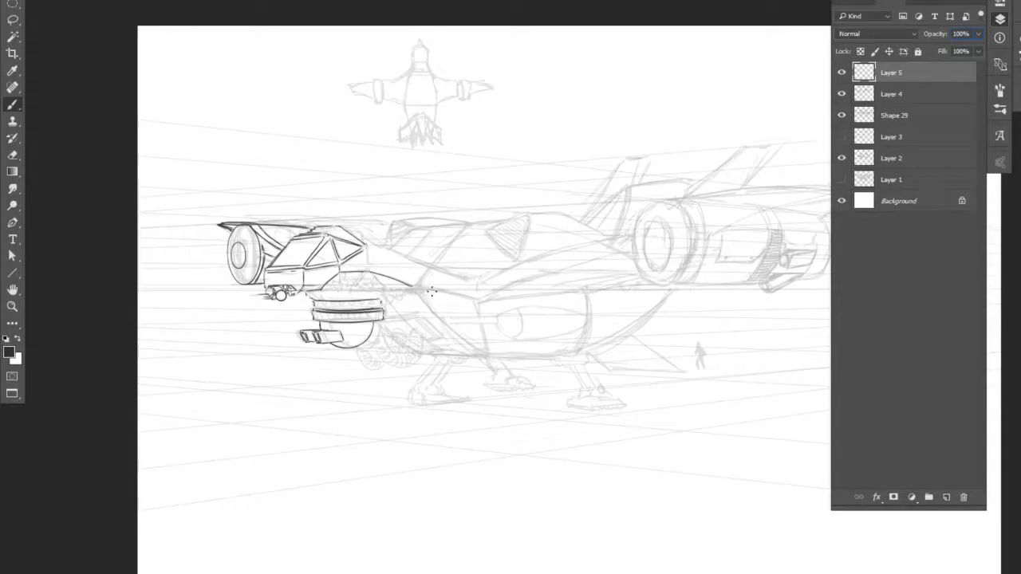
Ink the hull edges from behind the cockpit to the central corner and outline the front upper window.
mouse_move(415, 287)
left_mouse_down()
mouse_move(475, 300)
mouse_move(477, 283)
mouse_move(432, 268)
mouse_move(477, 285)
left_mouse_up()
mouse_move(364, 244)
left_mouse_down()
mouse_move(427, 265)
mouse_move(463, 227)
mouse_move(412, 232)
left_mouse_up()
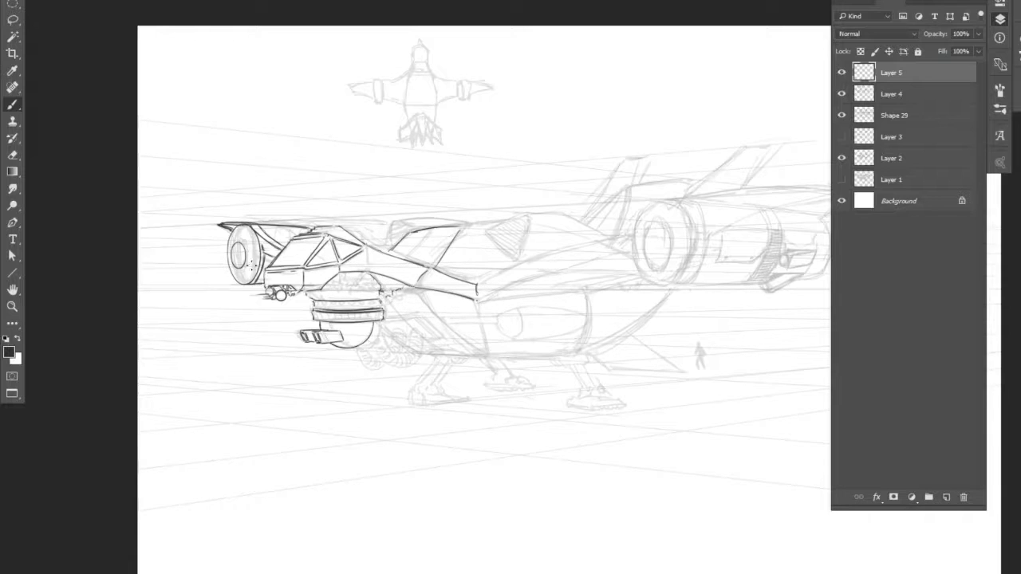
Ink the two curved wing edges sweeping from the hull's central corner to the near engine.
key("r")
left_click_drag(356, 433, 313, 351)
mouse_move(505, 438)
left_mouse_down()
mouse_move(317, 360)
mouse_move(303, 327)
left_mouse_up()
key("r")
left_click(460, 199)
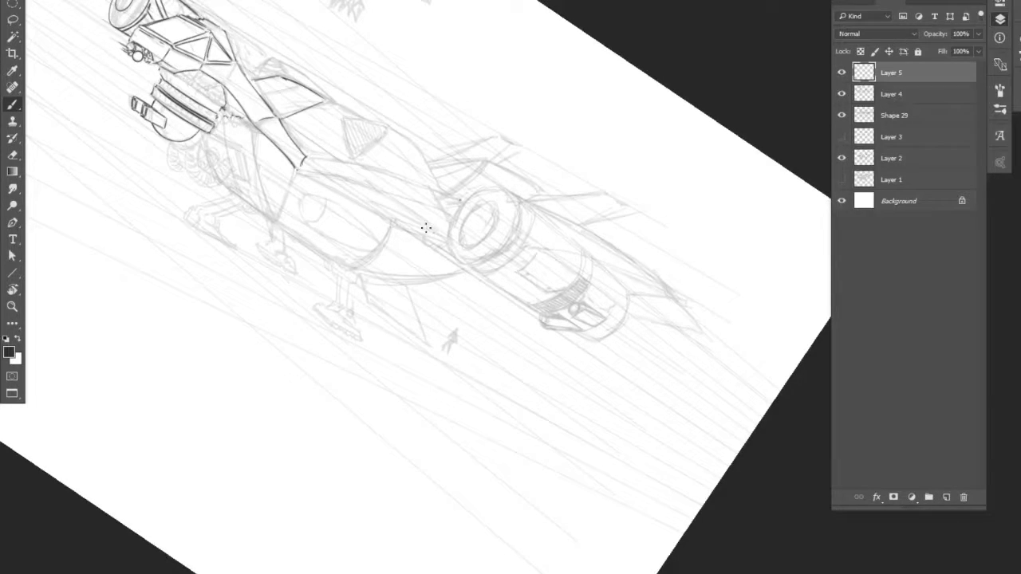
scroll(375, 157, "down", 2)
left_click_drag(381, 207, 485, 235)
key("ctrl+z")
key("ctrl+z")
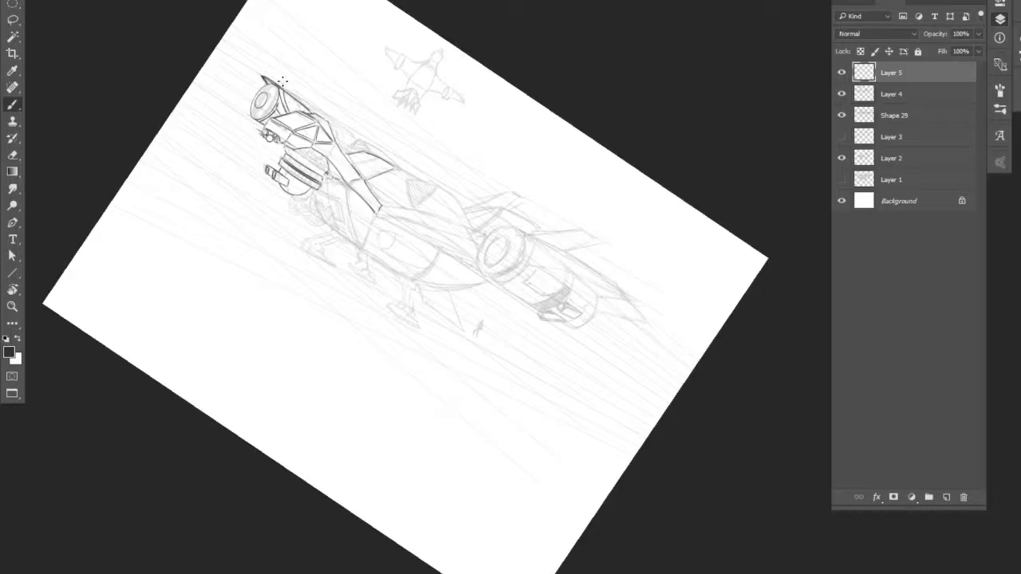
left_click(508, 229, "shift")
left_click_drag(380, 214, 486, 236)
key("r")
left_click_drag(320, 271, 296, 451)
key("ctrl+plus")
left_click_drag(327, 360, 362, 344)
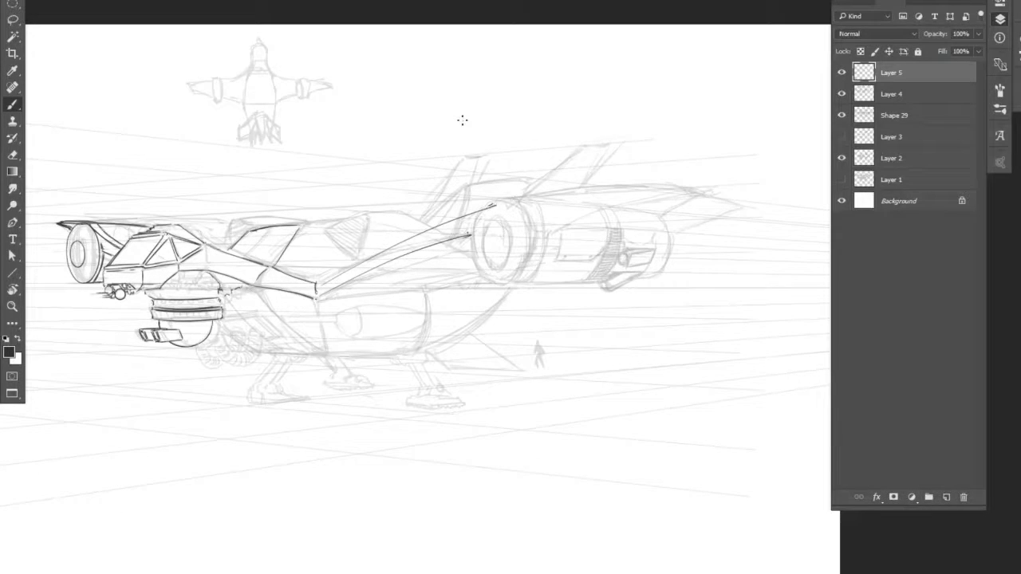
Ink the near engine's front ellipse and the wing edges above it out to the wing tip.
mouse_move(523, 279)
left_mouse_down()
mouse_move(489, 289)
mouse_move(500, 207)
mouse_move(526, 319)
mouse_move(718, 346)
mouse_move(563, 208)
left_mouse_up()
key("r")
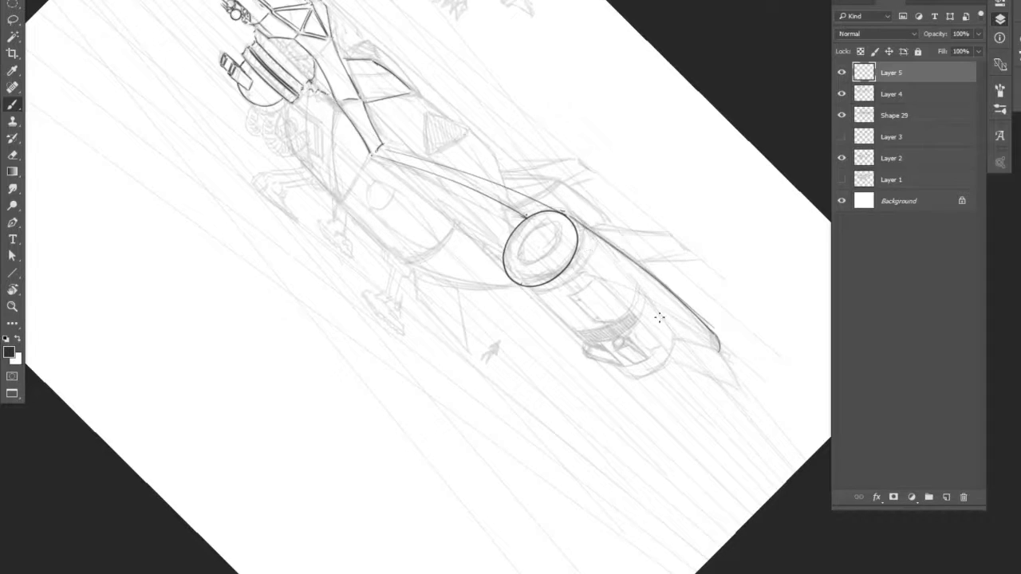
mouse_move(583, 252)
left_mouse_down()
mouse_move(699, 319)
mouse_move(678, 336)
left_mouse_up()
mouse_move(615, 265)
left_mouse_down()
mouse_move(679, 338)
mouse_move(718, 344)
mouse_move(319, 376)
mouse_move(340, 409)
left_mouse_up()
key("r")
key("b")
Ink the near engine's underside and the two curved lines of the band around its body.
left_click_drag(581, 281, 506, 291)
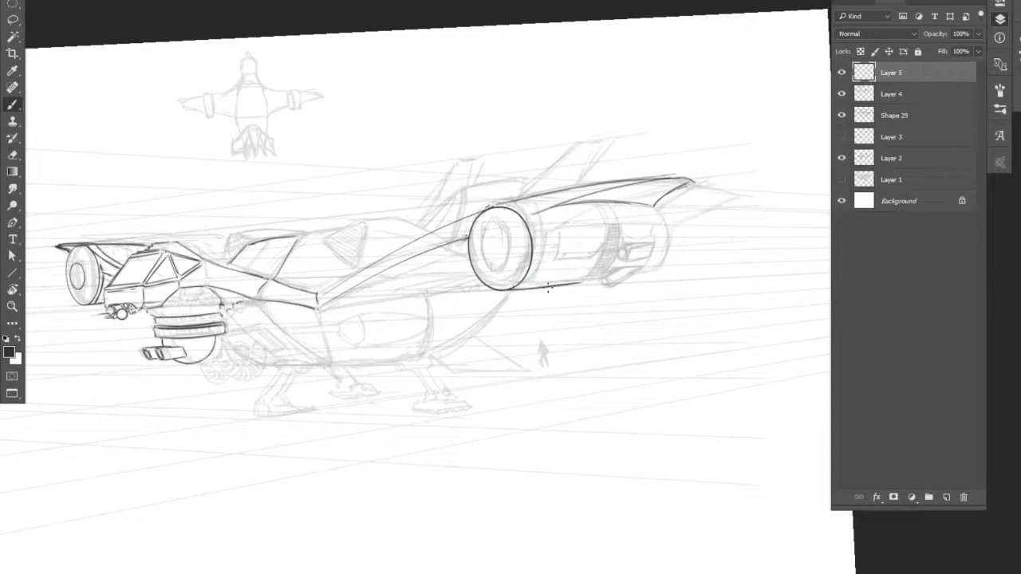
mouse_move(591, 277)
left_mouse_down()
mouse_move(602, 240)
mouse_move(583, 203)
left_mouse_up()
left_click_drag(601, 279, 595, 202)
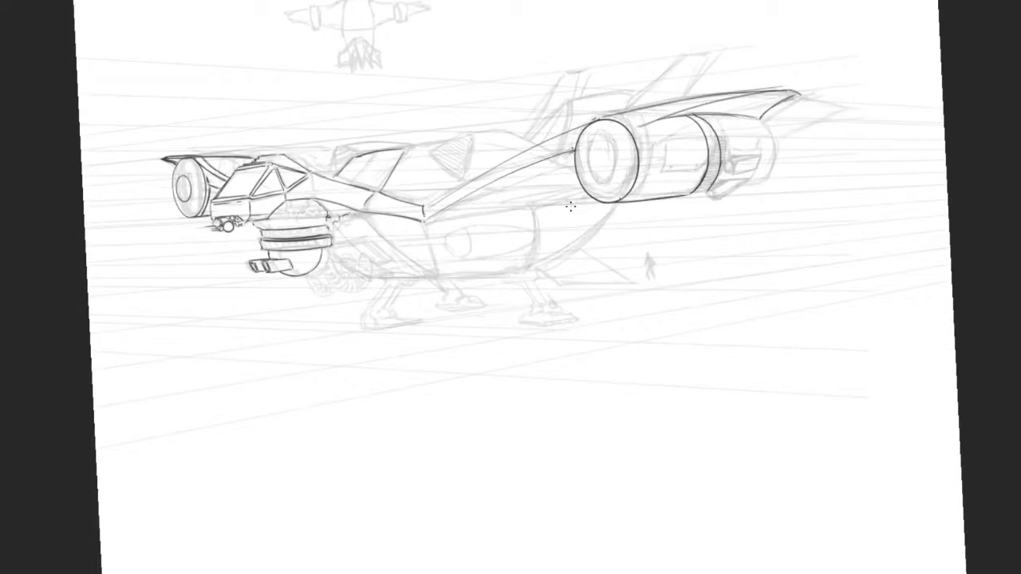
key("Tab")
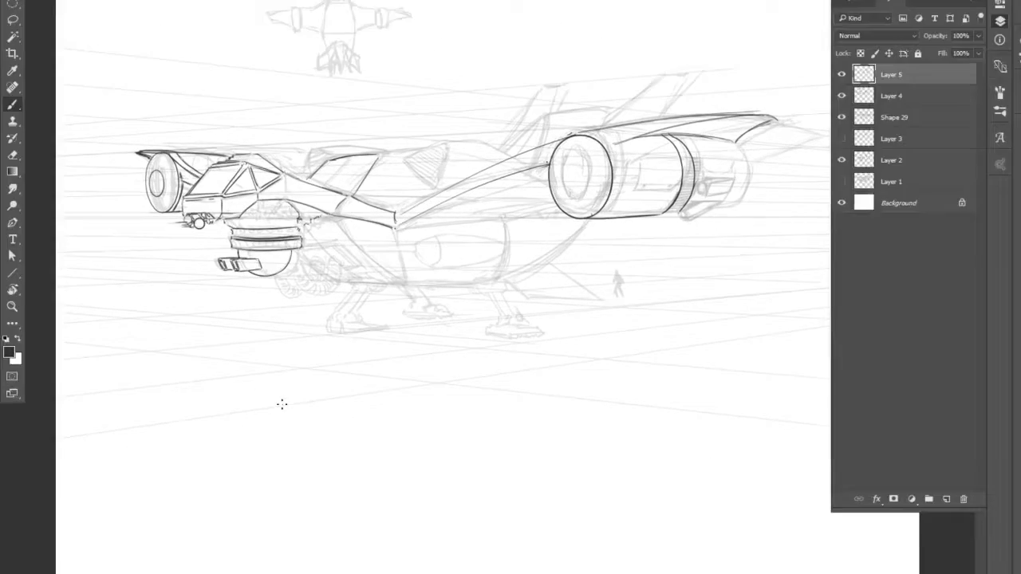
Hatch the band around the near engine and add a second rim line behind its front ellipse.
left_click_drag(544, 268, 541, 357)
key("ctrl+plus")
mouse_move(721, 314)
left_mouse_down()
mouse_move(747, 274)
mouse_move(739, 231)
mouse_move(717, 207)
left_mouse_up()
mouse_move(654, 256)
left_mouse_down()
mouse_move(657, 289)
mouse_move(632, 320)
mouse_move(654, 282)
mouse_move(655, 245)
mouse_move(641, 217)
left_mouse_up()
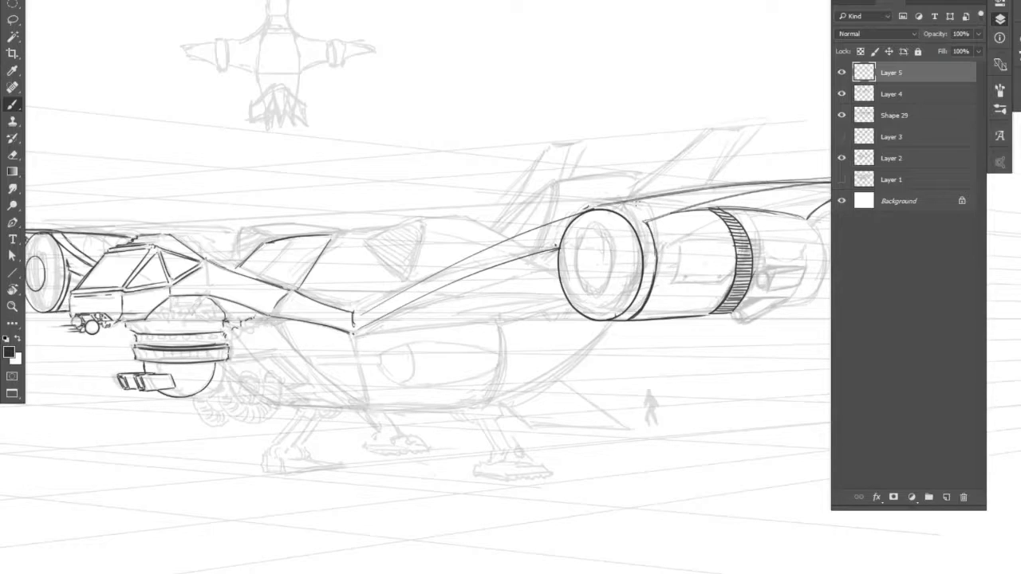
key("ctrl+minus")
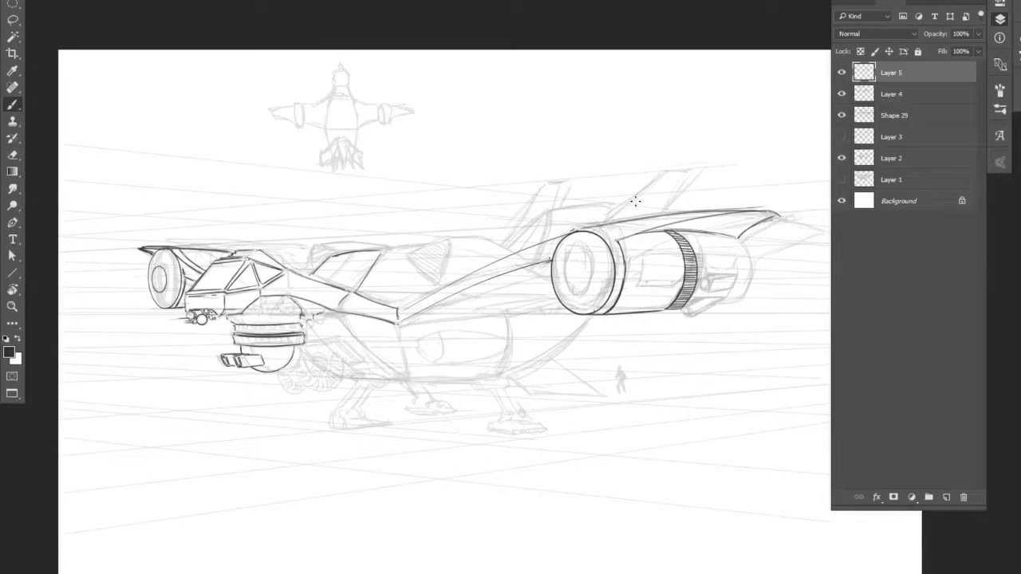
Ink the inner intake opening of the near engine with a double ellipse and refine the far engine's opening.
key("z")
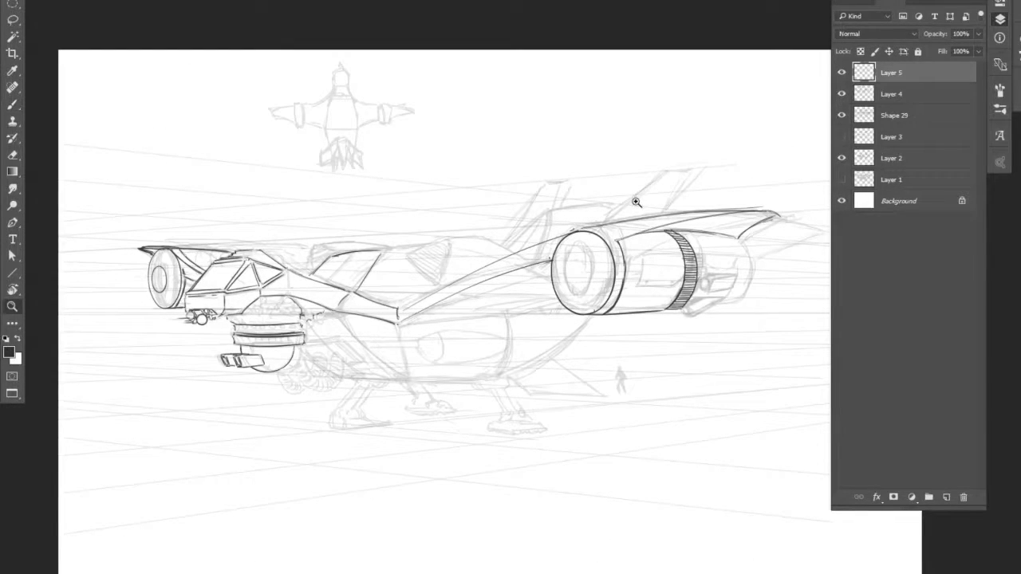
left_click(583, 275)
left_click_drag(609, 479, 612, 436)
key("b")
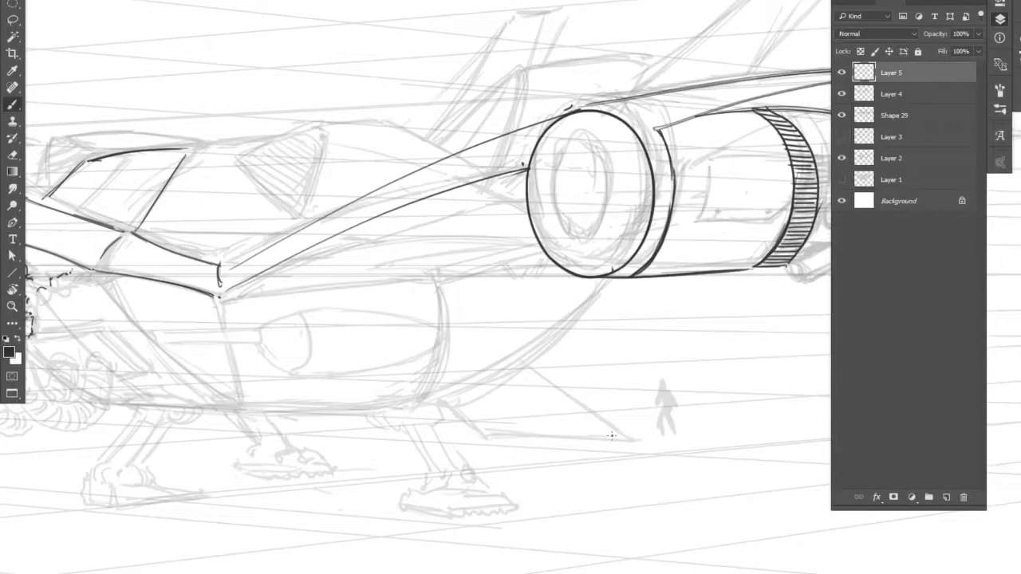
mouse_move(565, 152)
left_mouse_down()
mouse_move(580, 232)
mouse_move(569, 150)
left_mouse_up()
key("ctrl+z")
key("ctrl+z")
mouse_move(576, 155)
left_mouse_down()
mouse_move(561, 233)
mouse_move(576, 153)
left_mouse_up()
key("ctrl+minus")
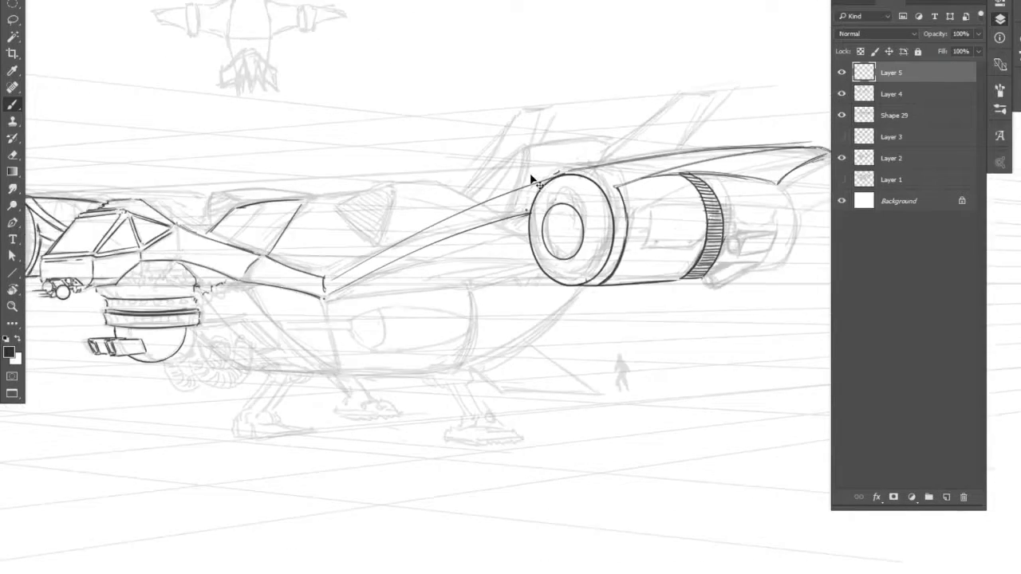
left_click_drag(557, 231, 562, 239)
left_click_drag(140, 239, 138, 233)
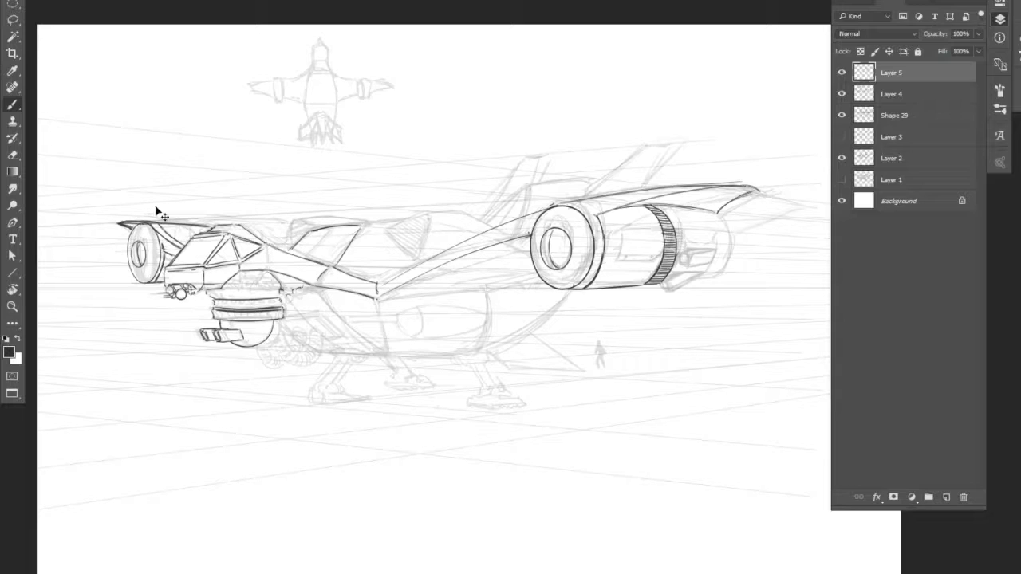
Ink the rounded rear outline of the near engine behind the hatched band.
key("ctrl+plus")
key("ctrl+plus")
left_click_drag(679, 361, 379, 396)
mouse_move(622, 174)
left_mouse_down()
mouse_move(649, 227)
mouse_move(647, 267)
left_mouse_up()
mouse_move(582, 307)
left_mouse_down()
mouse_move(630, 292)
mouse_move(649, 259)
mouse_move(619, 297)
left_mouse_up()
mouse_move(643, 173)
left_mouse_down()
mouse_move(647, 210)
mouse_move(604, 166)
left_mouse_up()
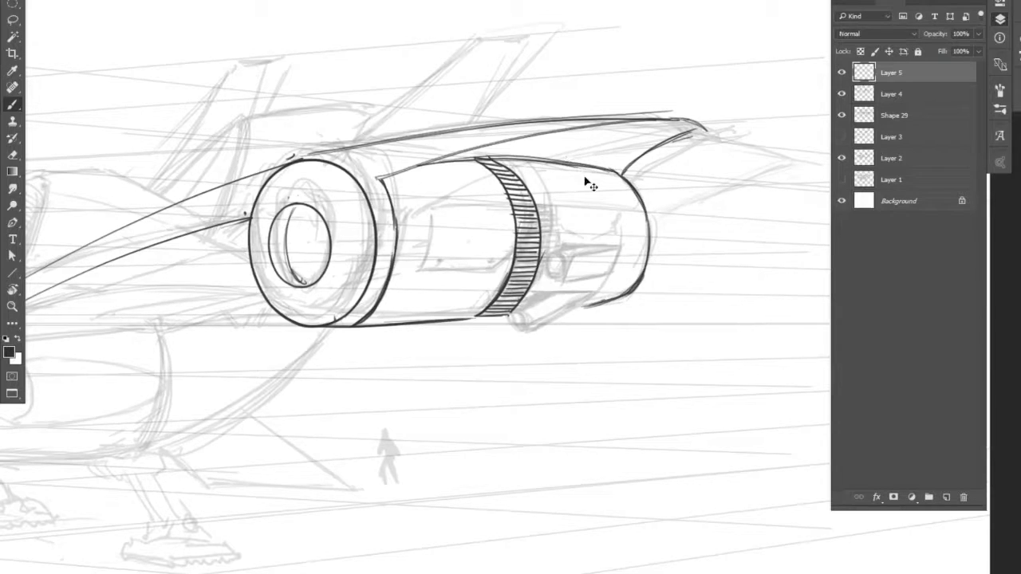
Ink the round joint, small box and angled tube on the near engine's rear section.
scroll(588, 183, "down", 3)
scroll(587, 263, "up", 1)
mouse_move(585, 267)
left_mouse_down()
mouse_move(587, 281)
mouse_move(555, 289)
left_mouse_up()
left_click_drag(562, 271, 581, 266)
mouse_move(556, 273)
left_mouse_down()
mouse_move(557, 289)
mouse_move(540, 279)
mouse_move(565, 260)
mouse_move(587, 260)
mouse_move(540, 280)
mouse_move(568, 263)
left_mouse_up()
left_click_drag(544, 266, 560, 264)
mouse_move(544, 268)
left_mouse_down()
mouse_move(556, 266)
mouse_move(529, 301)
mouse_move(573, 296)
left_mouse_up()
mouse_move(519, 318)
left_mouse_down()
mouse_move(550, 294)
mouse_move(538, 295)
left_mouse_up()
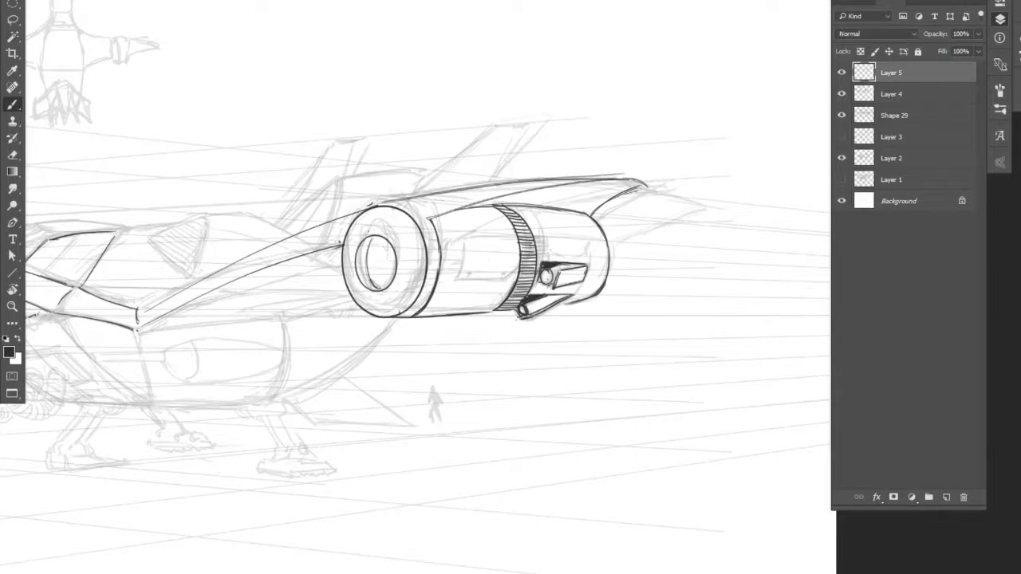
Ink the rectangular access panel with corner bolts on the near engine's side.
mouse_move(515, 257)
left_mouse_down()
mouse_move(517, 279)
mouse_move(453, 280)
mouse_move(458, 238)
mouse_move(456, 276)
left_mouse_up()
left_click_drag(458, 234, 518, 235)
left_click(501, 274)
left_click(466, 274)
left_click_drag(463, 260, 583, 206)
Ink the lower wing line from the hull's central corner to the near engine.
key("r")
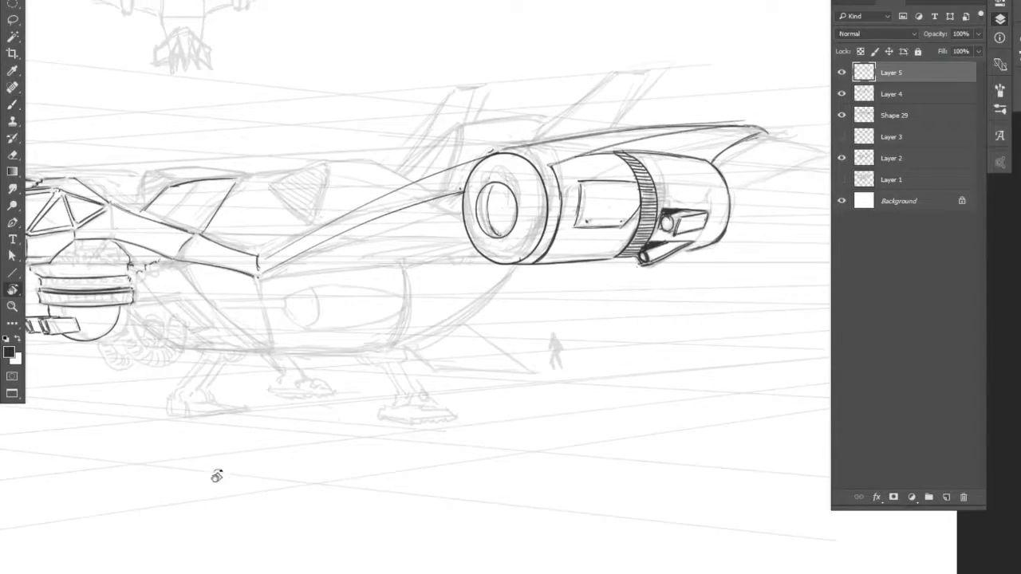
left_click_drag(219, 472, 171, 302)
left_click_drag(306, 150, 509, 224)
key("ctrl+z")
left_click_drag(437, 207, 509, 225)
key("r")
mouse_move(186, 306)
left_mouse_down()
mouse_move(228, 479)
mouse_move(418, 444)
left_mouse_up()
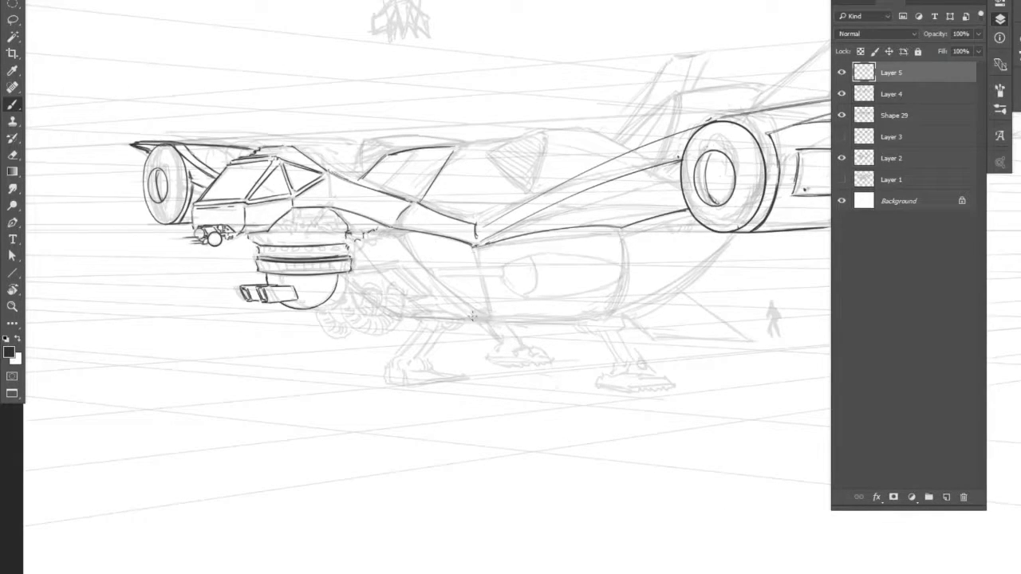
Ink the diagonal front edge of the lower hull and the short ledge at its bottom.
key("r")
mouse_move(395, 239)
left_mouse_down()
mouse_move(602, 216)
mouse_move(622, 364)
left_mouse_up()
left_click_drag(567, 277, 640, 373)
left_click_drag(567, 277, 639, 370)
key("r")
mouse_move(307, 303)
left_mouse_down()
mouse_move(534, 516)
mouse_move(730, 289)
left_mouse_up()
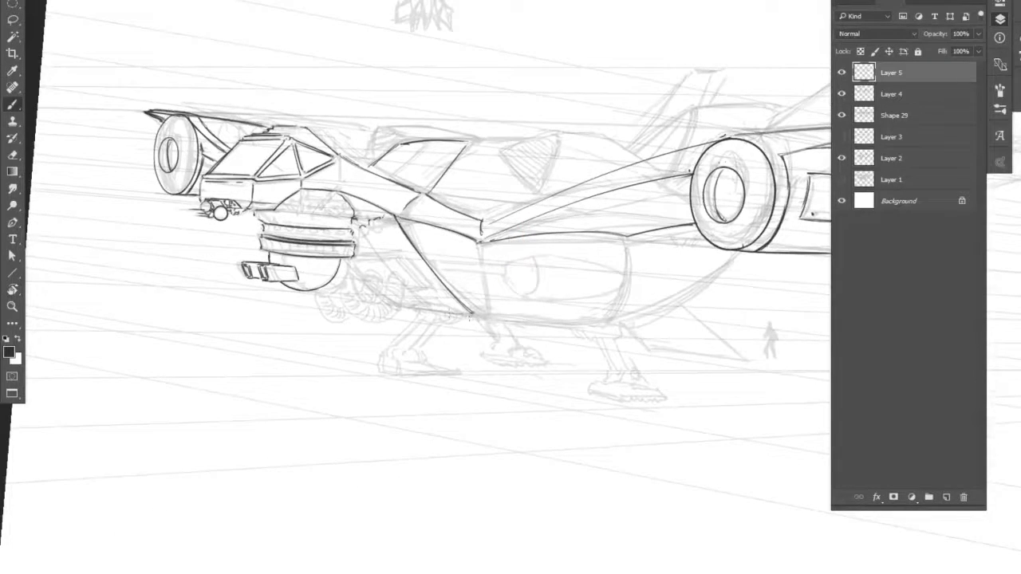
mouse_move(482, 320)
left_mouse_down()
mouse_move(406, 295)
mouse_move(443, 301)
left_mouse_up()
Ink the front landing leg's twin strut and the round ankle joint.
mouse_move(423, 334)
left_mouse_down()
mouse_move(399, 348)
mouse_move(414, 344)
mouse_move(412, 354)
left_mouse_up()
left_click_drag(399, 339, 391, 348)
mouse_move(423, 317)
left_mouse_down()
mouse_move(391, 348)
mouse_move(424, 326)
left_mouse_up()
left_click_drag(407, 329, 397, 344)
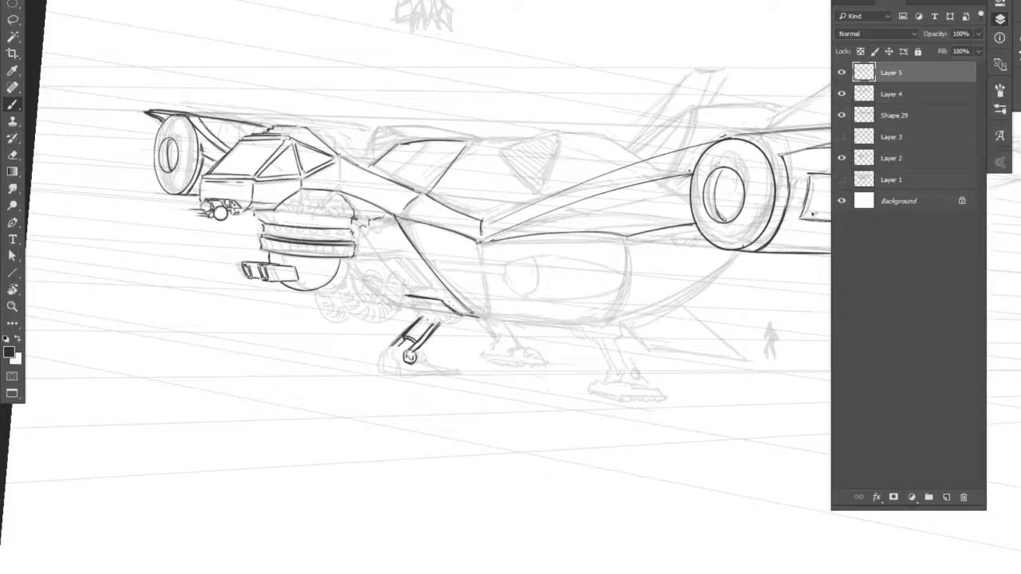
Ink the front landing leg's foot and ankle details, and work on its upper hinge.
mouse_move(400, 356)
left_mouse_down()
mouse_move(395, 375)
mouse_move(449, 372)
mouse_move(413, 358)
mouse_move(405, 376)
mouse_move(450, 372)
mouse_move(375, 373)
left_mouse_up()
left_click_drag(376, 370, 391, 368)
mouse_move(389, 348)
left_mouse_down()
mouse_move(383, 371)
mouse_move(391, 353)
left_mouse_up()
mouse_move(391, 356)
left_mouse_down()
mouse_move(379, 375)
mouse_move(383, 356)
mouse_move(389, 364)
left_mouse_up()
mouse_move(443, 316)
left_mouse_down()
mouse_move(429, 339)
mouse_move(407, 337)
mouse_move(454, 314)
mouse_move(438, 317)
mouse_move(407, 298)
mouse_move(423, 313)
mouse_move(431, 295)
left_mouse_up()
key("ctrl+z")
Ink the recessed hull panel behind the turret and the corrugated hoses hanging below it.
mouse_move(404, 253)
left_mouse_down()
mouse_move(430, 288)
mouse_move(354, 253)
mouse_move(409, 284)
mouse_move(371, 323)
mouse_move(335, 289)
mouse_move(351, 302)
mouse_move(400, 269)
mouse_move(371, 303)
left_mouse_up()
mouse_move(366, 274)
left_mouse_down()
mouse_move(358, 293)
mouse_move(324, 291)
mouse_move(324, 318)
mouse_move(308, 295)
left_mouse_up()
mouse_move(421, 307)
left_mouse_down()
mouse_move(398, 315)
mouse_move(348, 278)
left_mouse_up()
left_click_drag(369, 260, 343, 279)
left_click_drag(359, 262, 339, 282)
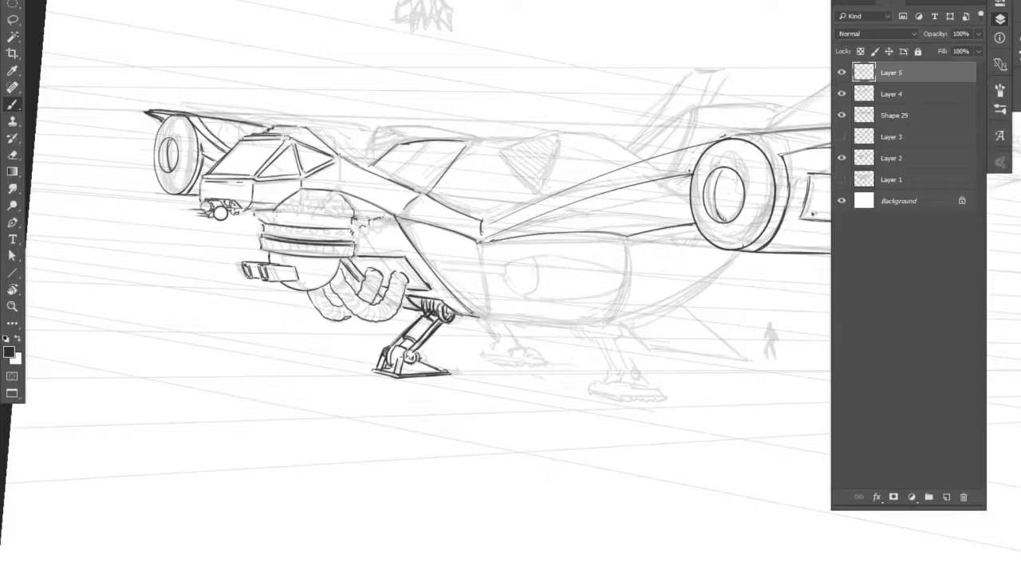
Ink the bottom edge of the hull from the front landing leg toward the rear.
key("r")
left_click_drag(606, 214, 552, 174)
left_click_drag(584, 289, 486, 346)
key("r")
left_click_drag(189, 476, 231, 266)
key("ctrl+minus")
key("ctrl+minus")
key("r")
left_click_drag(308, 345, 317, 367)
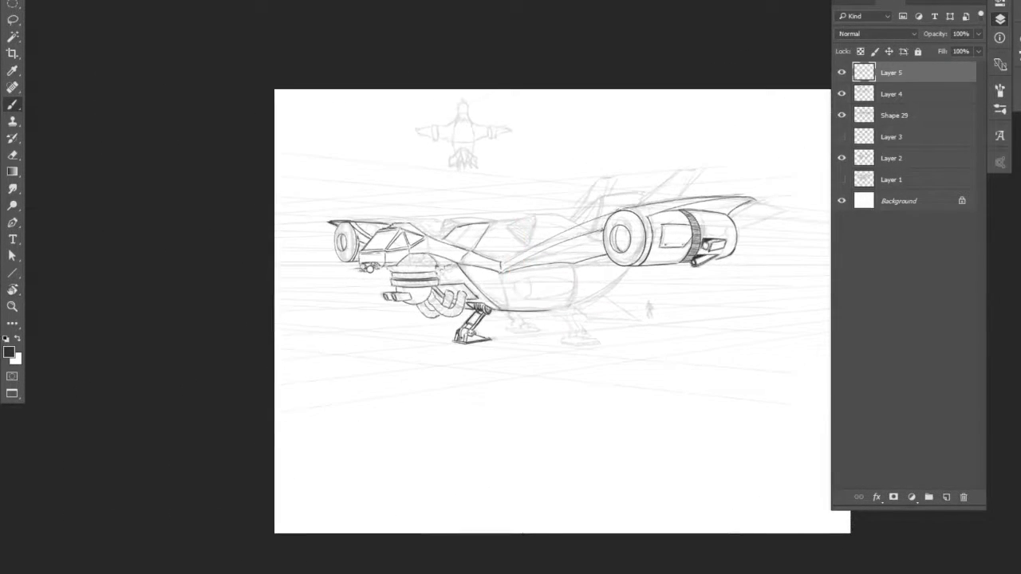
Flip the canvas horizontally to work on the mirrored ship.
left_click(59, 0)
mouse_move(85, 0)
mouse_move(151, 13)
left_click(248, 69)
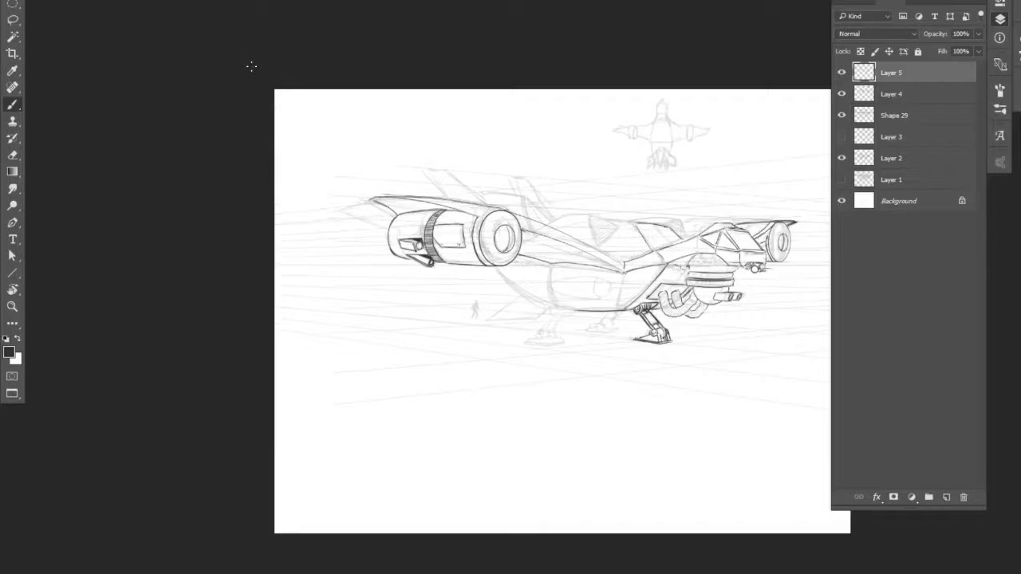
left_click_drag(567, 370, 441, 359)
key("ctrl+plus")
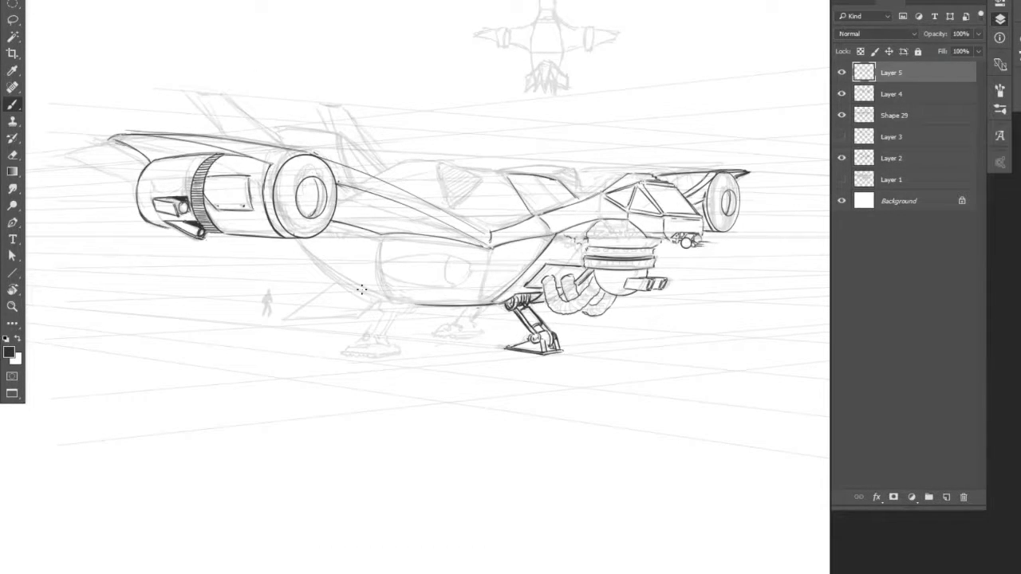
left_click_drag(408, 303, 375, 300)
left_click_drag(300, 244, 373, 301)
key("ctrl+z")
key("ctrl+z")
Ink the curved rear underside of the hull from beneath the near engine to the bottom edge.
key("r")
left_click_drag(433, 345, 604, 258)
left_click_drag(618, 271, 420, 119)
left_click_drag(463, 145, 543, 213)
key("r")
mouse_move(441, 270)
left_mouse_down()
mouse_move(609, 294)
mouse_move(544, 292)
mouse_move(538, 303)
left_mouse_up()
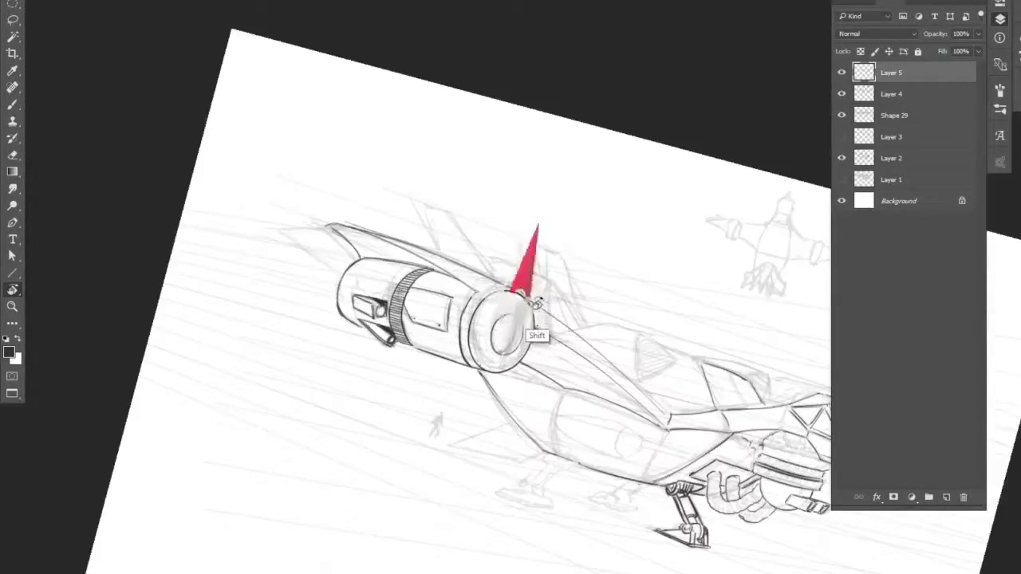
left_click_drag(351, 217, 326, 184)
left_click_drag(575, 502, 387, 372)
Ink the ship's roofline and the outlines of the two triangular vents on top of the fuselage.
left_click_drag(501, 189, 473, 214)
mouse_move(463, 171)
left_mouse_down()
mouse_move(503, 187)
mouse_move(472, 214)
mouse_move(462, 170)
mouse_move(438, 167)
mouse_move(395, 185)
left_mouse_up()
left_click_drag(506, 174, 531, 184)
mouse_move(575, 192)
left_mouse_down()
mouse_move(597, 173)
mouse_move(597, 204)
left_mouse_up()
mouse_move(559, 174)
left_mouse_down()
mouse_move(590, 175)
mouse_move(521, 177)
left_mouse_up()
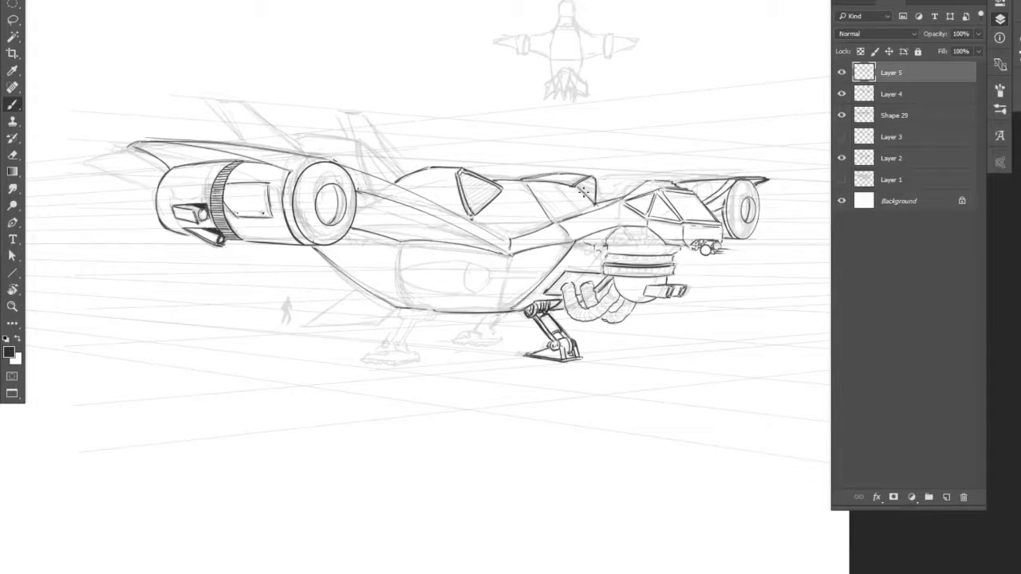
Ink the two tail fins and the raised block between them behind the near engine.
mouse_move(241, 140)
left_mouse_down()
mouse_move(216, 101)
mouse_move(246, 104)
mouse_move(303, 157)
mouse_move(401, 178)
left_mouse_up()
mouse_move(362, 142)
left_mouse_down()
mouse_move(300, 137)
mouse_move(301, 154)
left_mouse_up()
mouse_move(343, 112)
left_mouse_down()
mouse_move(347, 140)
mouse_move(368, 113)
mouse_move(403, 177)
left_mouse_up()
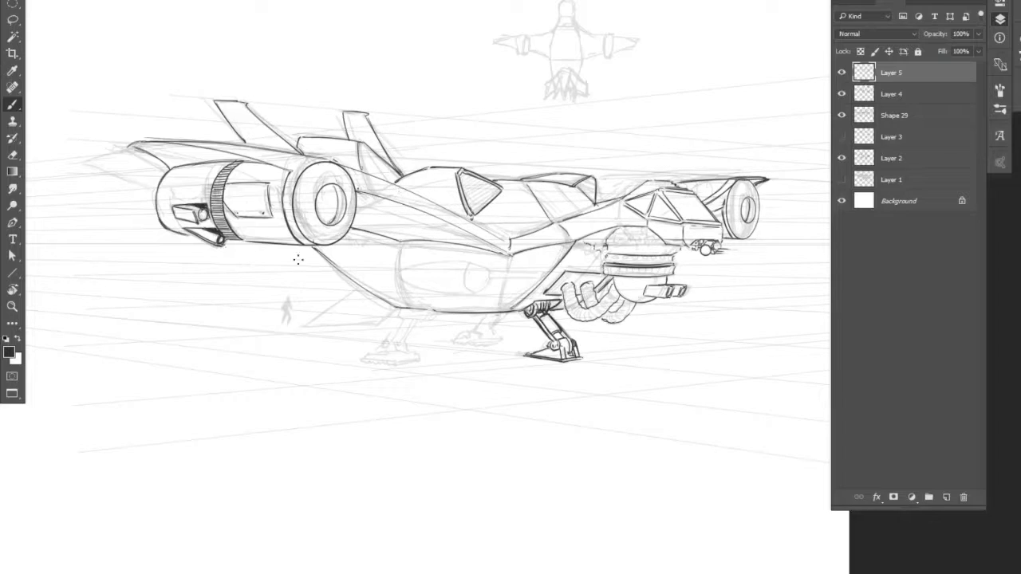
Ink the lowered rear ramp and its support strut under the hull's back end.
mouse_move(354, 292)
left_mouse_down()
mouse_move(306, 326)
mouse_move(391, 316)
left_mouse_up()
left_click_drag(330, 263, 310, 325)
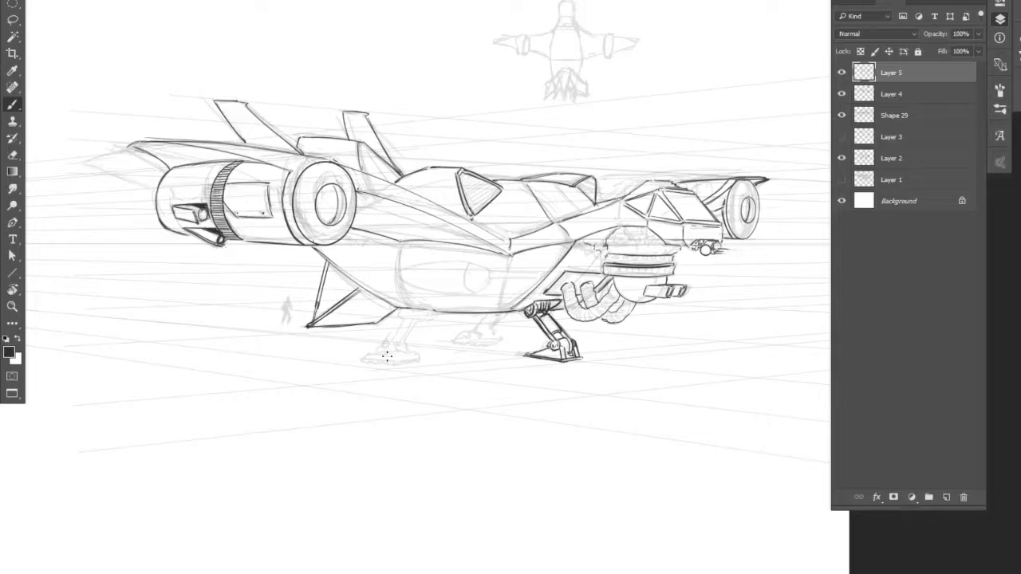
Tilt the canvas slightly and ink the ground lines for the two unfinished landing feet.
left_click_drag(503, 343, 448, 346)
left_click_drag(237, 500, 304, 436)
key("ctrl+alt+z")
key("ctrl+alt+z")
key("ctrl+alt+z")
key("ctrl+alt+z")
key("ctrl+alt+z")
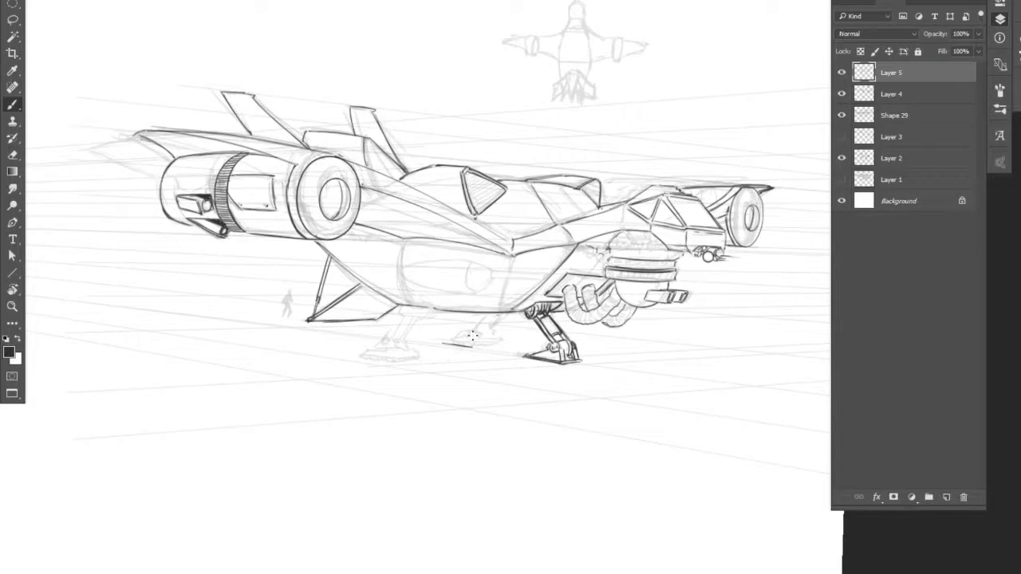
left_click_drag(473, 348, 499, 347)
left_click_drag(355, 353, 417, 351)
left_click_drag(464, 347, 523, 344)
Ink the rear landing leg's upper hinge, twin strut, ankle joint and foot.
mouse_move(430, 314)
left_mouse_down()
mouse_move(442, 315)
mouse_move(412, 311)
mouse_move(394, 330)
mouse_move(410, 325)
mouse_move(409, 338)
left_mouse_up()
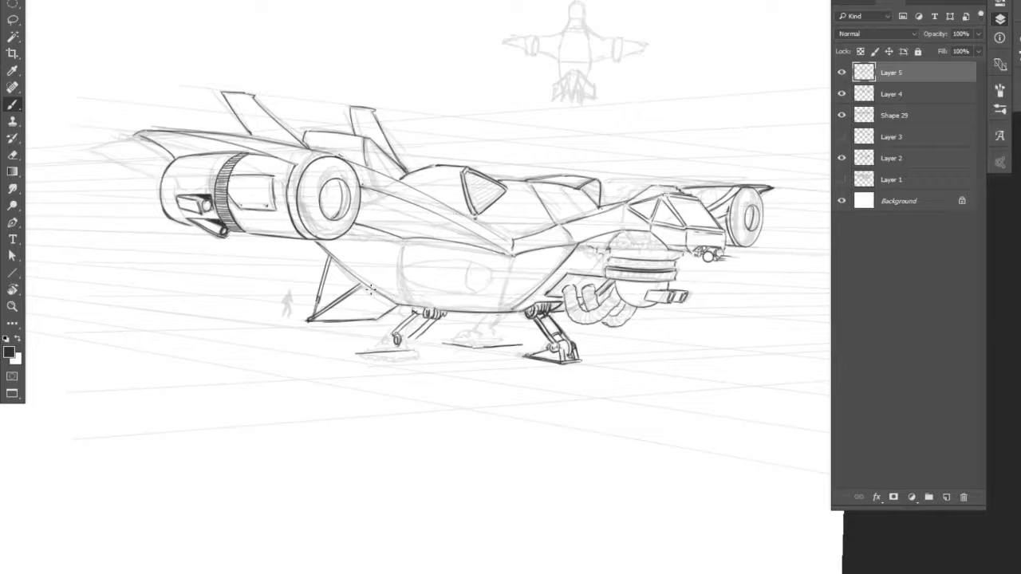
left_click_drag(421, 350, 431, 350)
left_click_drag(384, 352, 342, 346)
right_click(429, 333)
double_click(525, 522)
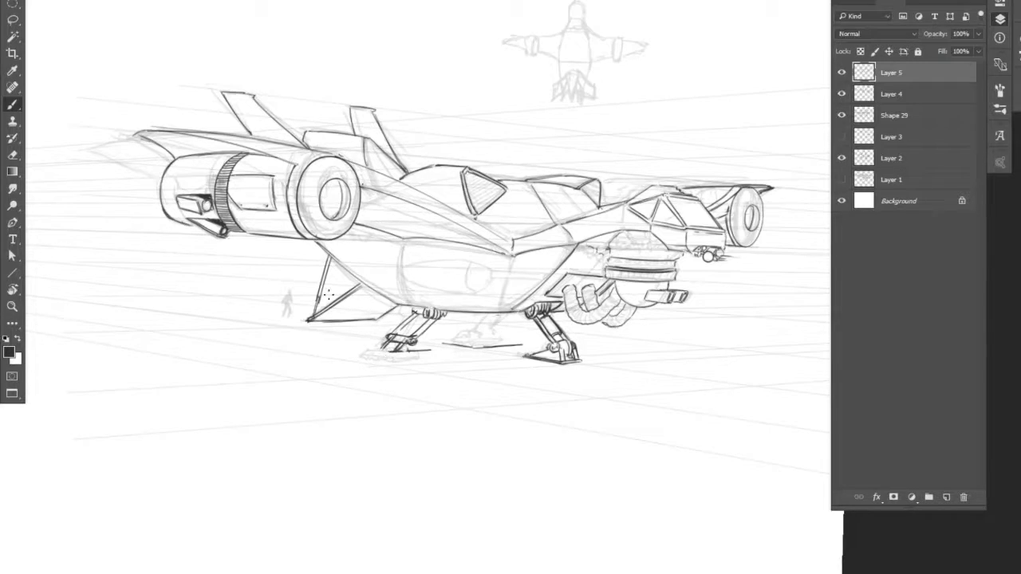
left_click_drag(363, 353, 428, 347)
mouse_move(374, 346)
left_mouse_down()
mouse_move(378, 356)
mouse_move(372, 348)
mouse_move(413, 349)
mouse_move(404, 356)
left_mouse_up()
Ink the far middle landing leg with its strut and foot, and add details to the rear leg.
mouse_move(501, 314)
left_mouse_down()
mouse_move(478, 313)
mouse_move(523, 330)
mouse_move(445, 345)
left_mouse_up()
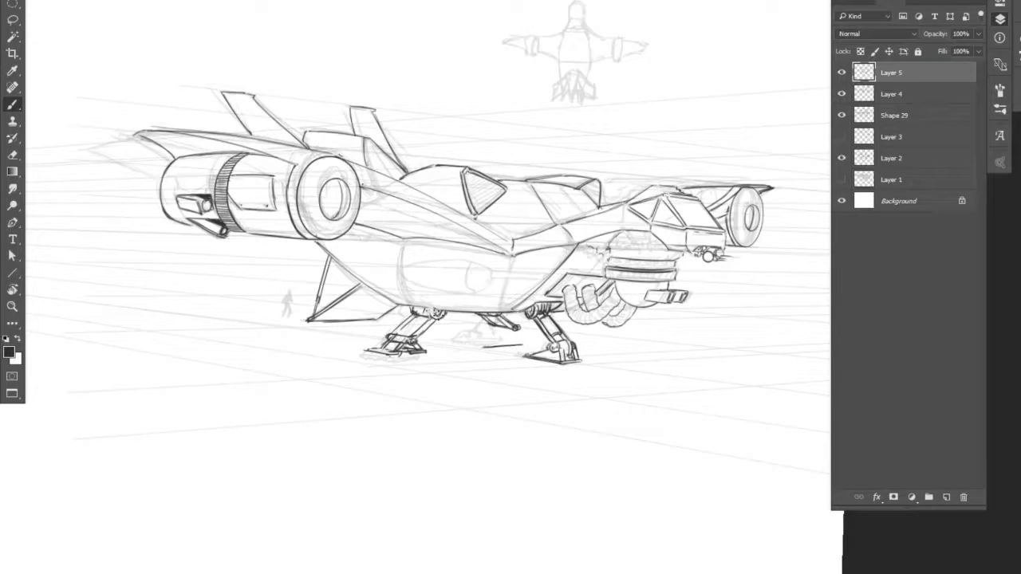
mouse_move(517, 344)
left_mouse_down()
mouse_move(543, 347)
mouse_move(484, 341)
mouse_move(535, 344)
mouse_move(472, 353)
mouse_move(487, 346)
left_mouse_up()
mouse_move(399, 343)
left_mouse_down()
mouse_move(384, 355)
mouse_move(424, 343)
mouse_move(377, 348)
left_mouse_up()
mouse_move(418, 321)
left_mouse_down()
mouse_move(410, 329)
mouse_move(418, 322)
left_mouse_up()
left_click_drag(492, 316, 494, 324)
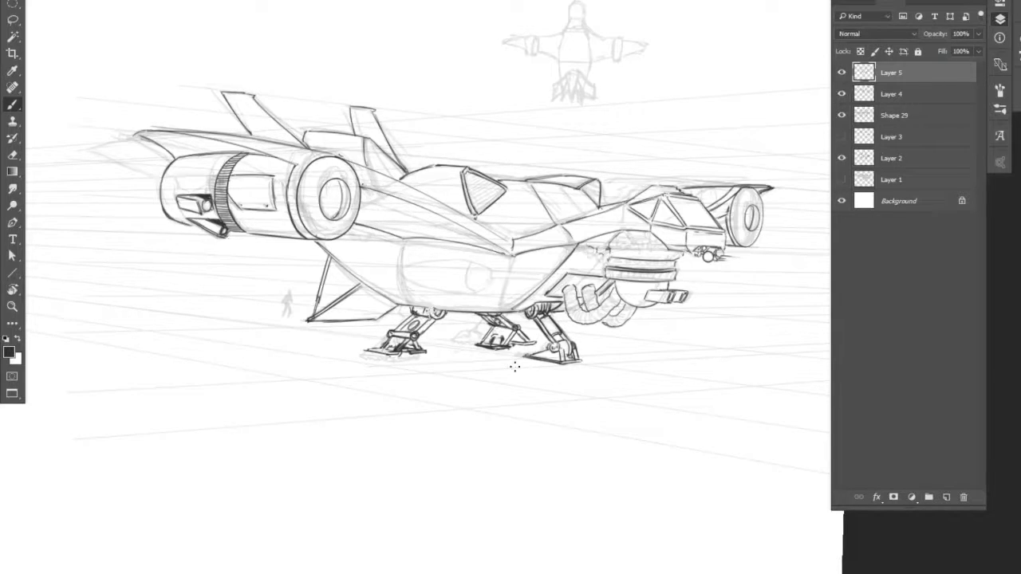
Hatch both triangular roof vents with dark lines and ink the small human scale figure beside the ramp.
key("r")
left_click_drag(214, 371, 218, 381)
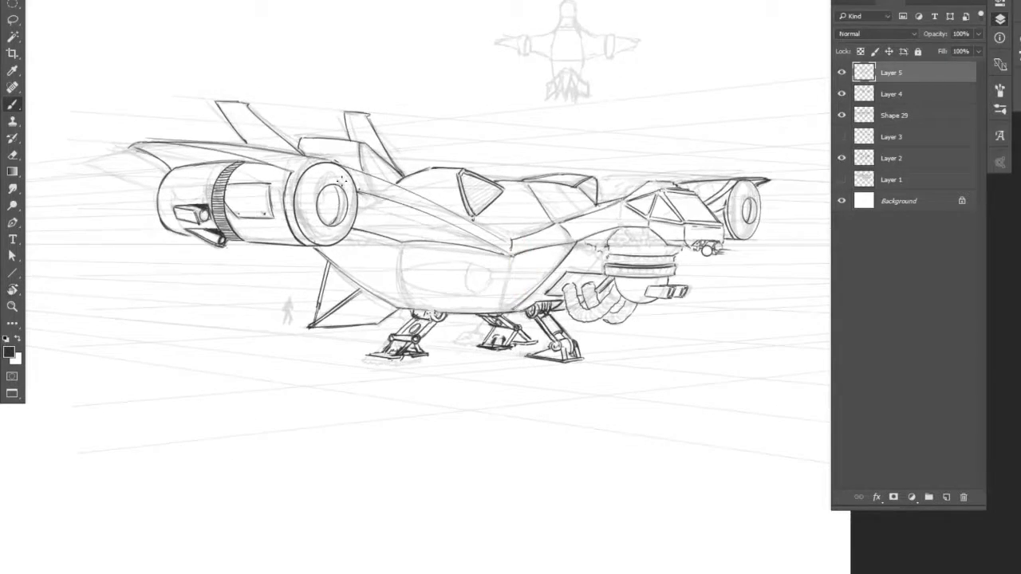
mouse_move(459, 170)
left_mouse_down()
mouse_move(482, 197)
mouse_move(478, 174)
mouse_move(495, 182)
left_mouse_up()
left_click_drag(480, 216, 503, 188)
left_click_drag(576, 196, 597, 177)
mouse_move(288, 295)
left_mouse_down()
mouse_move(279, 325)
mouse_move(294, 313)
left_mouse_up()
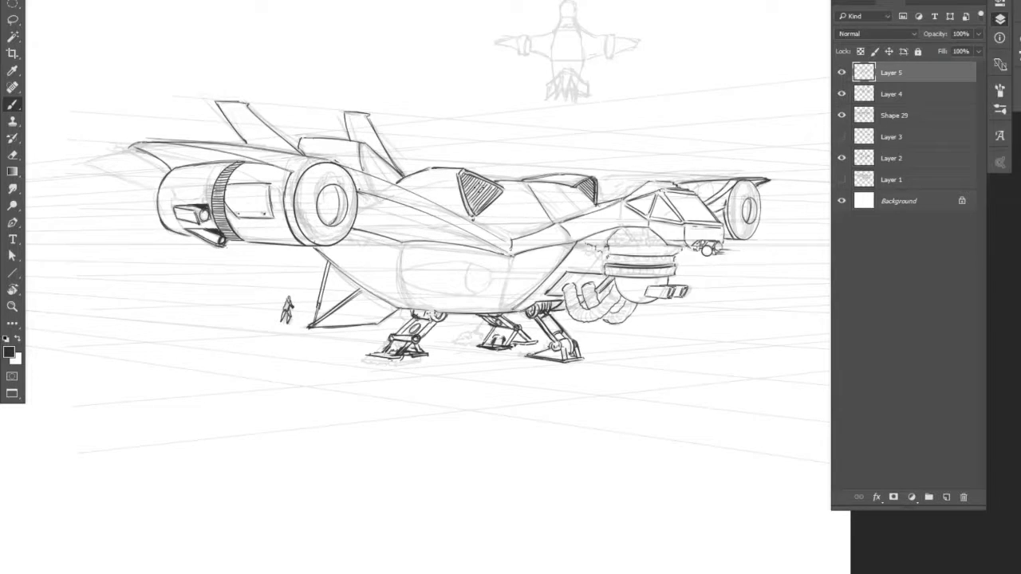
Ink the bullet-shaped pod on the hull side with its dark tip, and the vertical panel line behind it.
left_click_drag(405, 279, 472, 295)
mouse_move(473, 263)
left_mouse_down()
mouse_move(423, 267)
mouse_move(475, 262)
mouse_move(471, 292)
mouse_move(488, 272)
mouse_move(494, 282)
left_mouse_up()
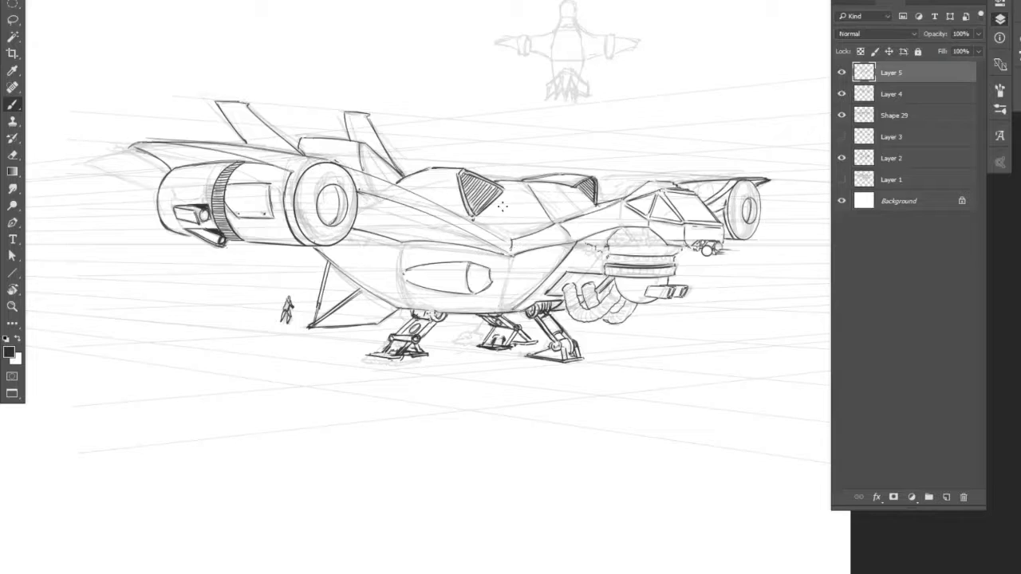
left_click_drag(403, 244, 408, 306)
left_click_drag(487, 266, 494, 284)
Lower the opacity of Layer 2 to 8%.
left_click(893, 94)
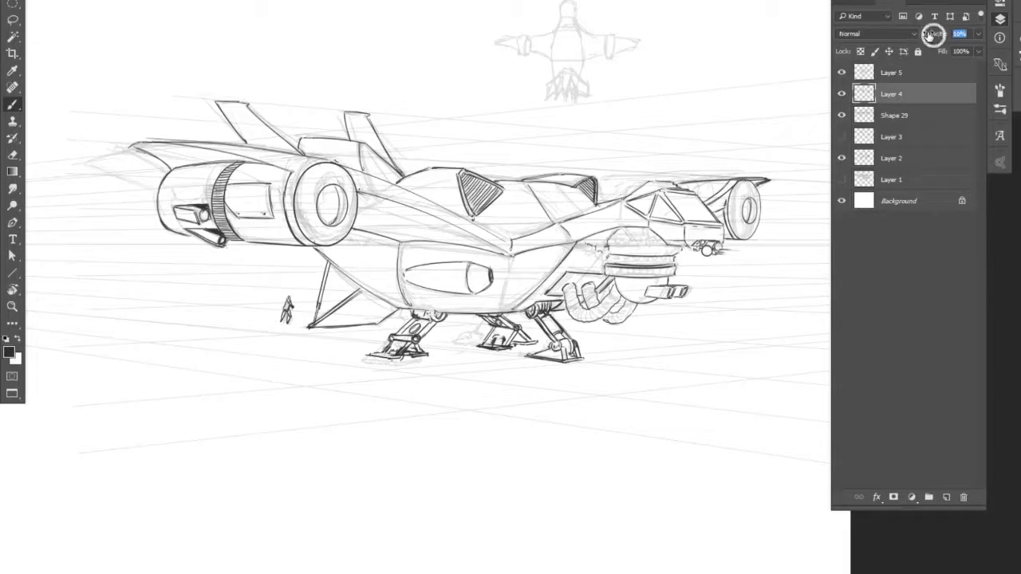
left_click(894, 115)
left_click(898, 155)
left_click_drag(934, 36, 927, 43)
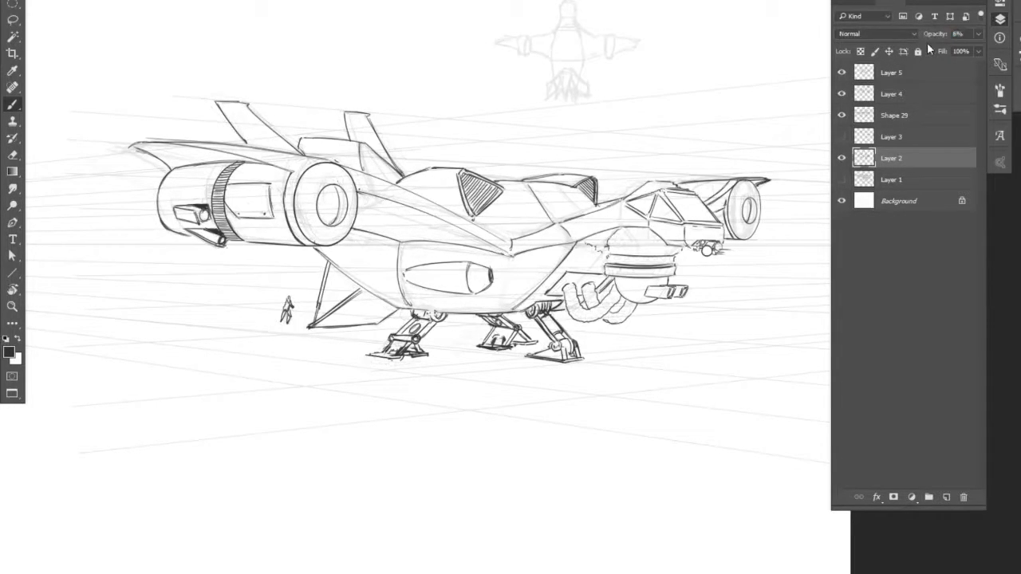
Flip the canvas horizontally back to its original orientation.
left_click(80, 1)
mouse_move(103, 11)
left_click(308, 69)
left_click_drag(206, 355, 291, 356)
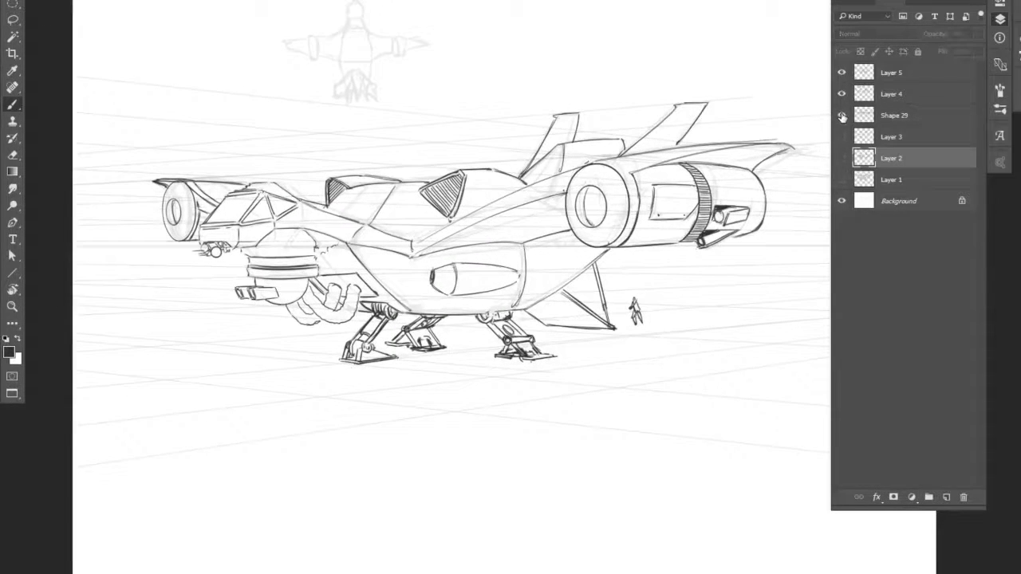
Hide Layer 4 and make Layer 5 the active layer.
left_click(842, 94)
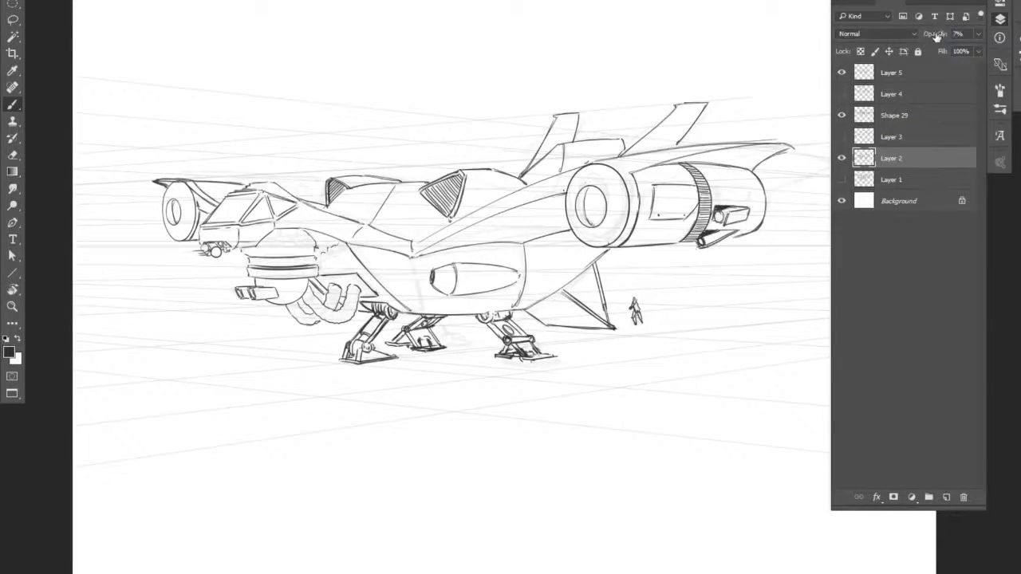
left_click(891, 73)
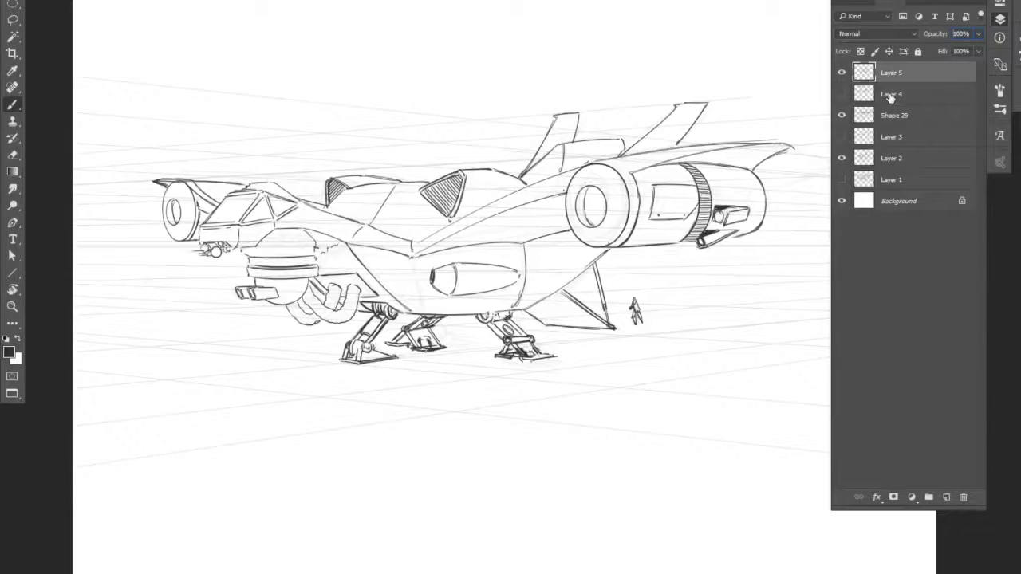